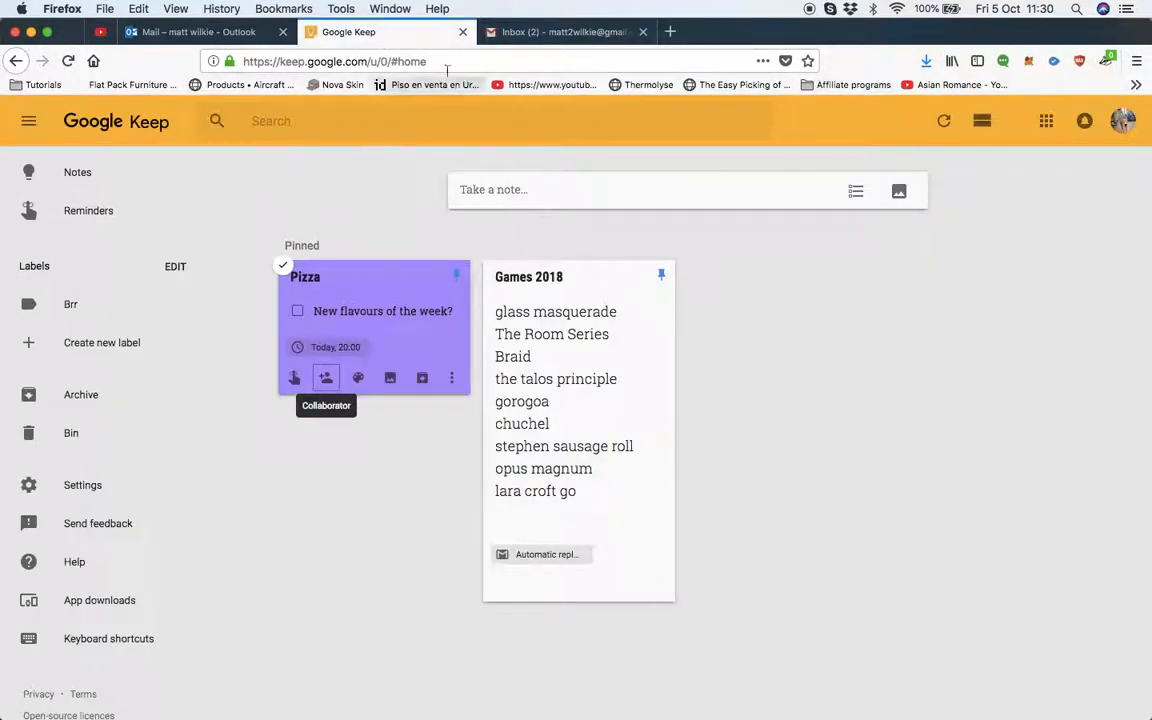
# - Switch to the Gmail inbox and close and reopen the Keep notes panel to view the notes there
pyautogui.click(568, 34)
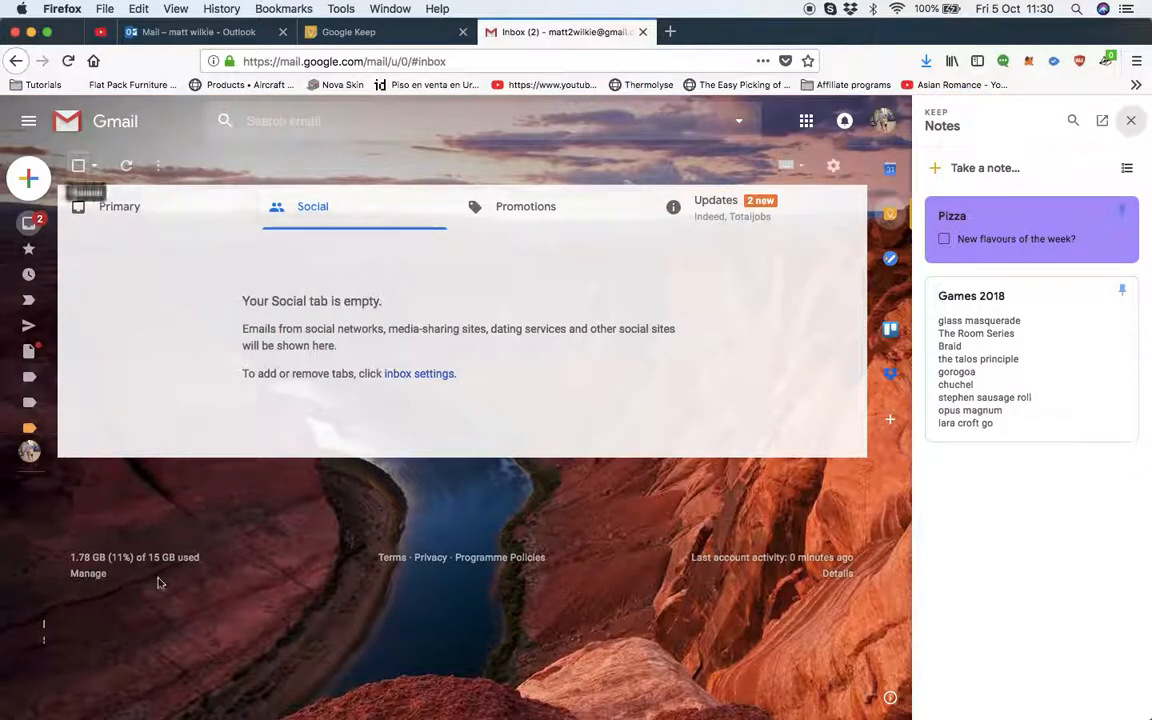
pyautogui.click(1131, 120)
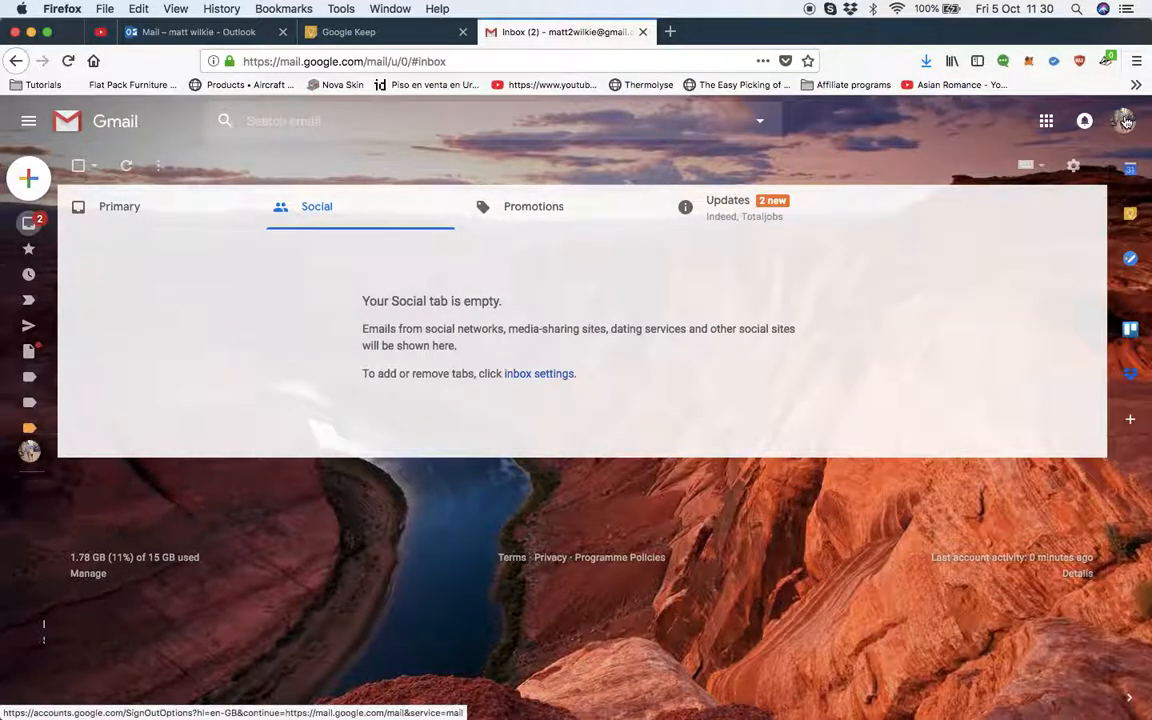
pyautogui.click(1133, 214)
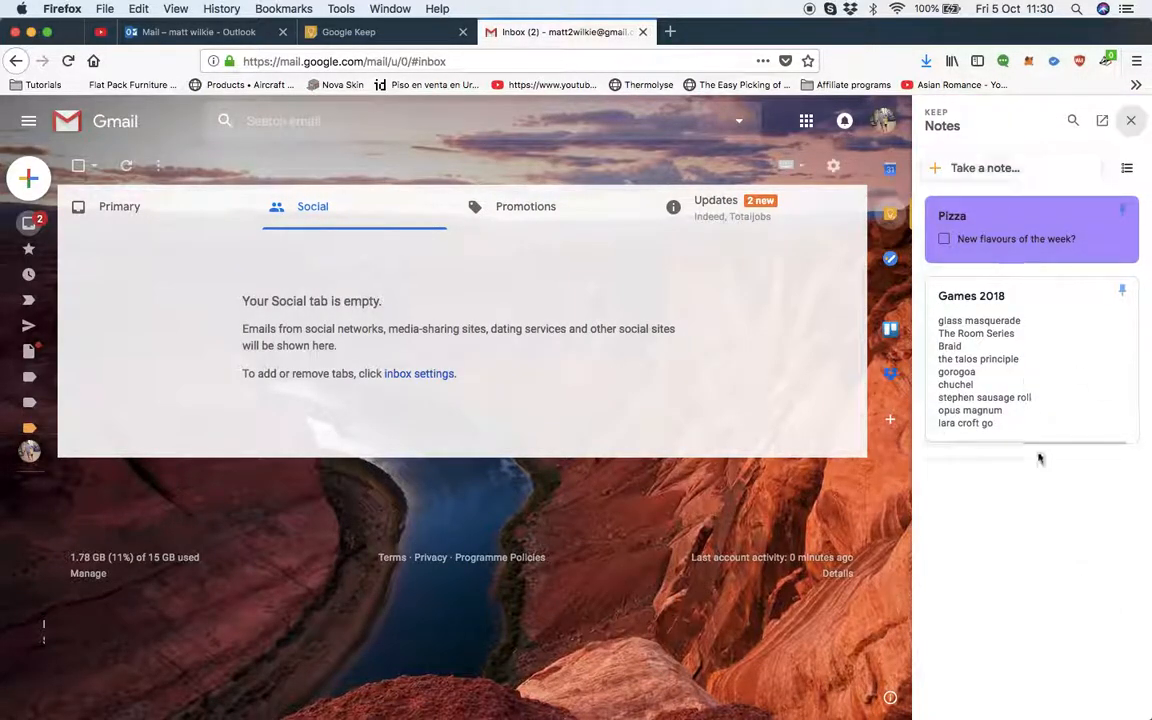
# - Return to Google Keep and change the colour of the Pizza note to green
pyautogui.click(386, 32)
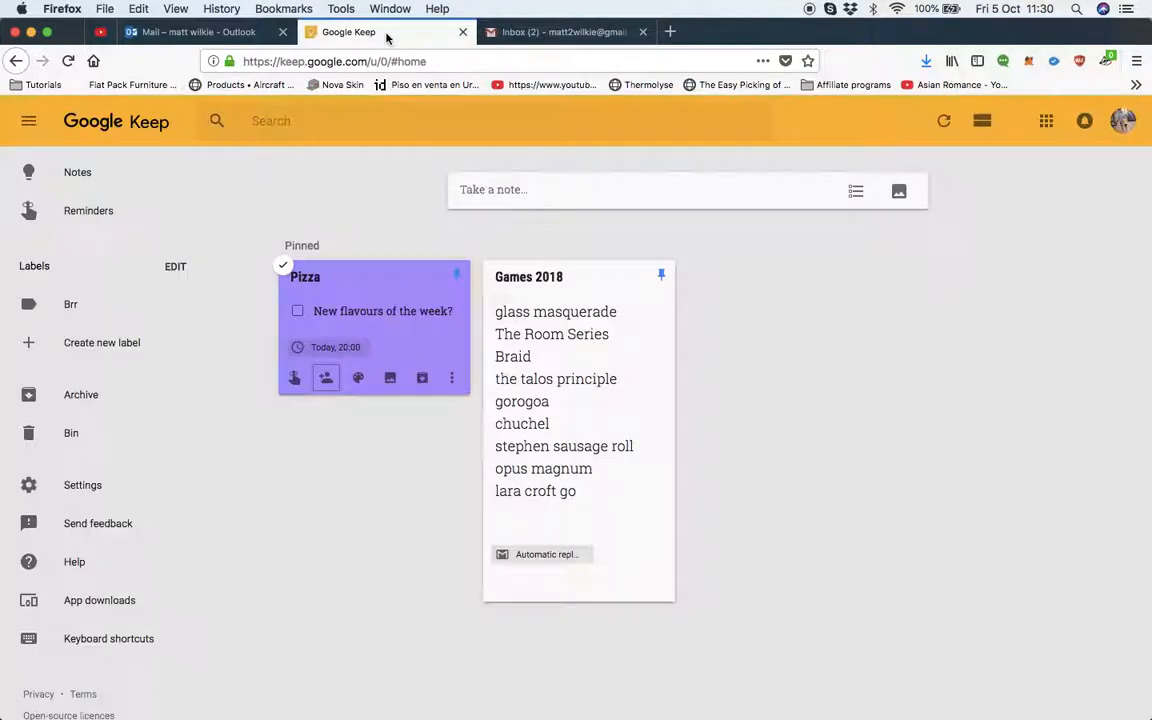
pyautogui.moveTo(360, 390)
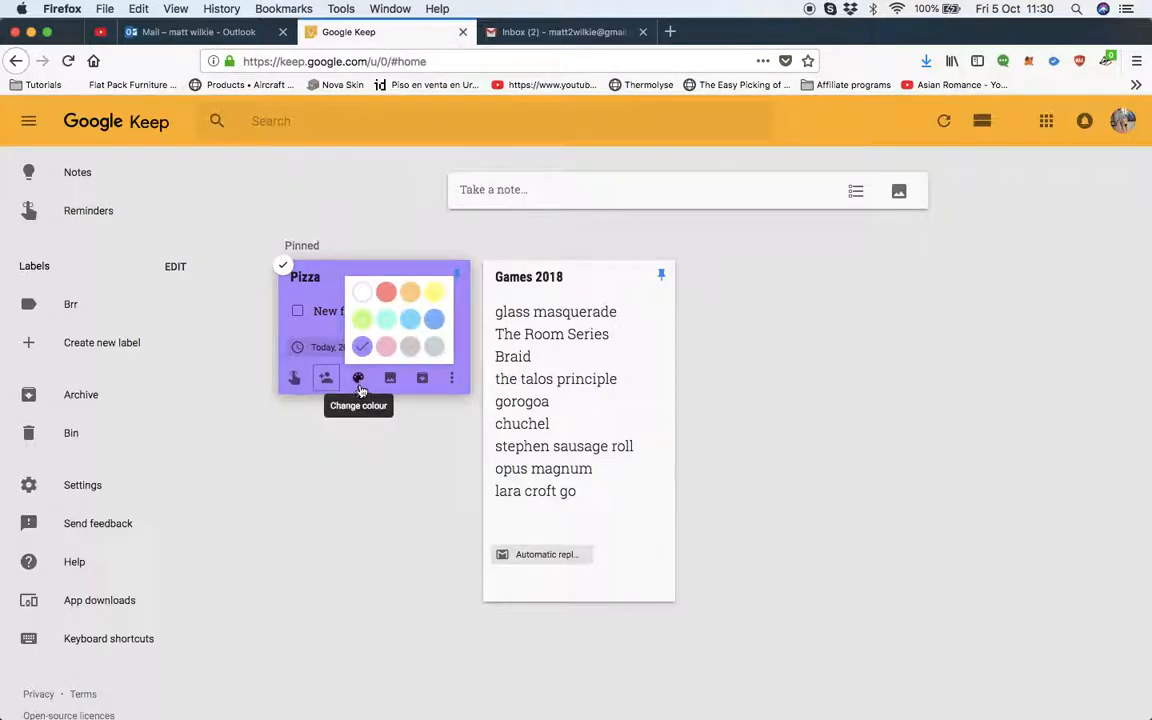
pyautogui.click(361, 319)
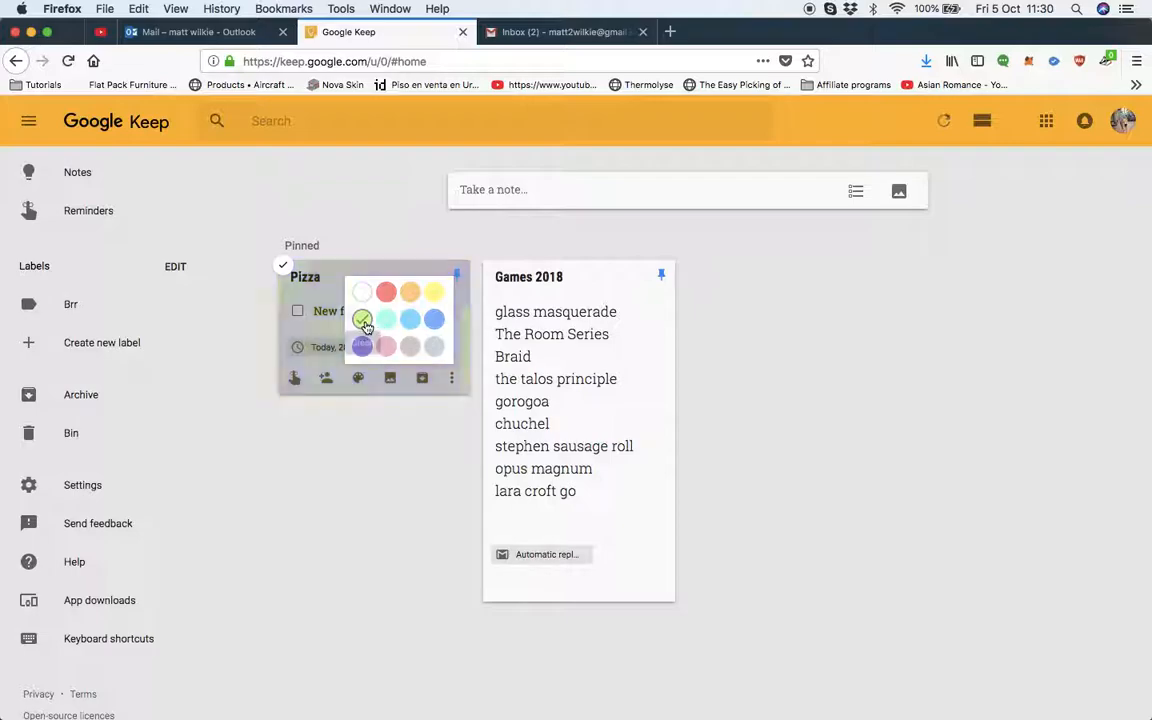
# - Check the Pizza note's colour in Gmail's Keep panel, close the panel and return to Google Keep
pyautogui.click(553, 31)
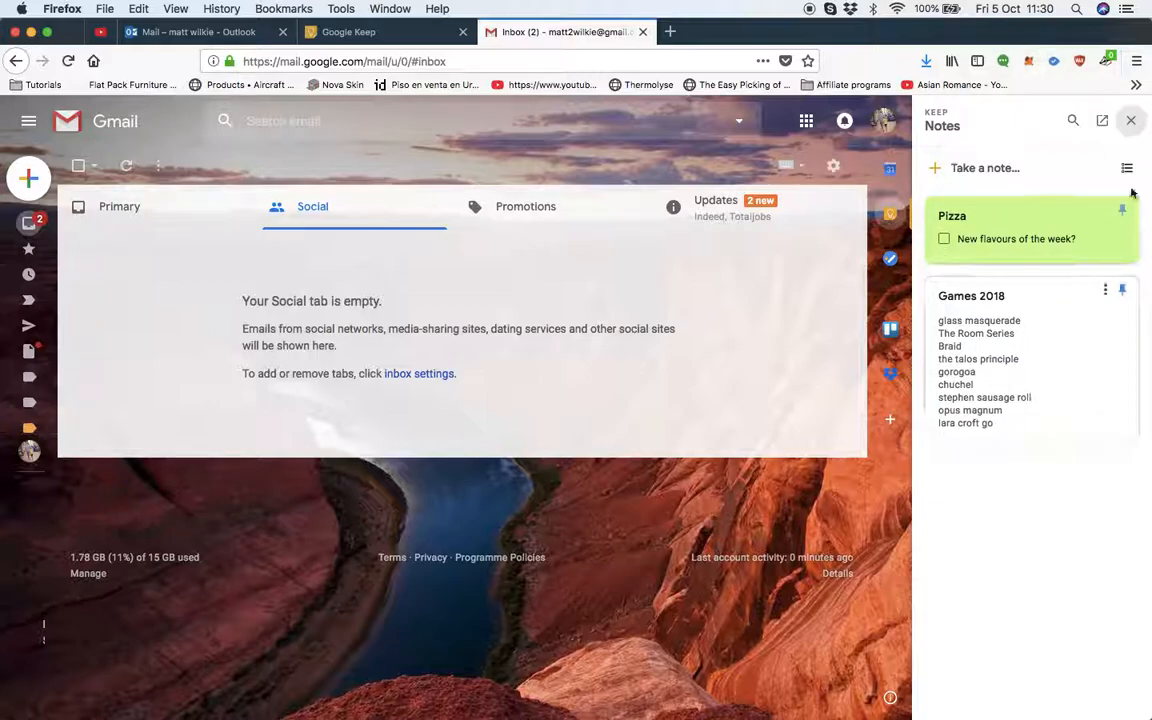
pyautogui.click(1133, 122)
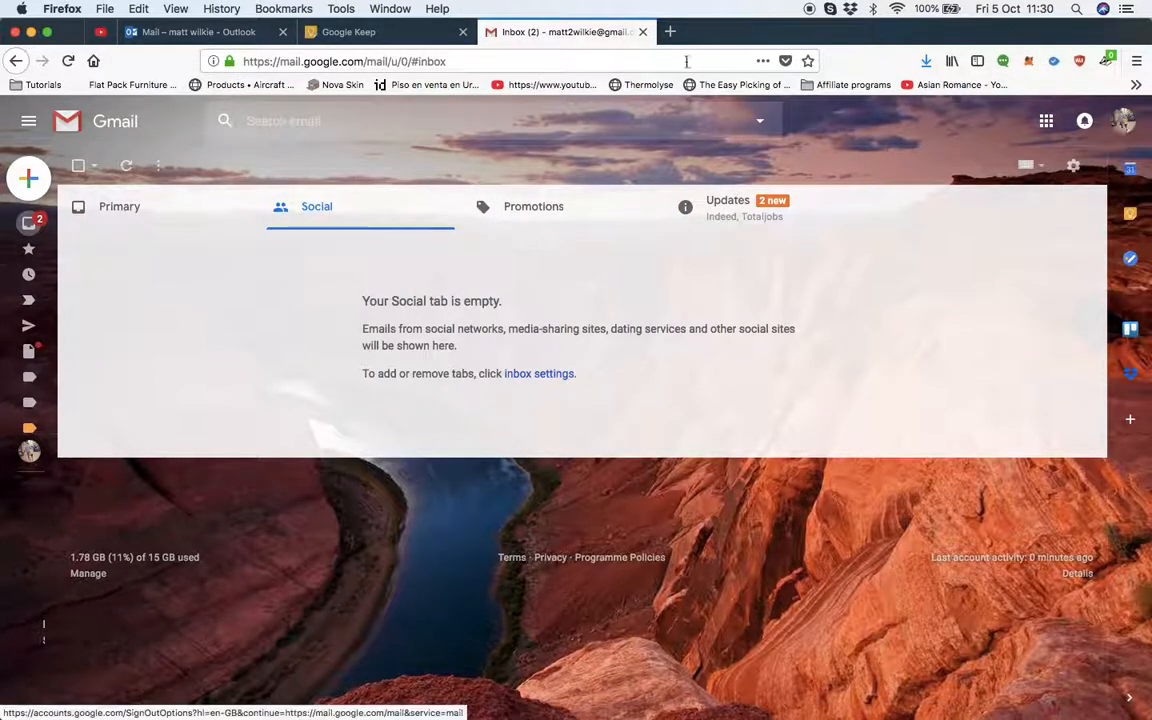
pyautogui.click(391, 38)
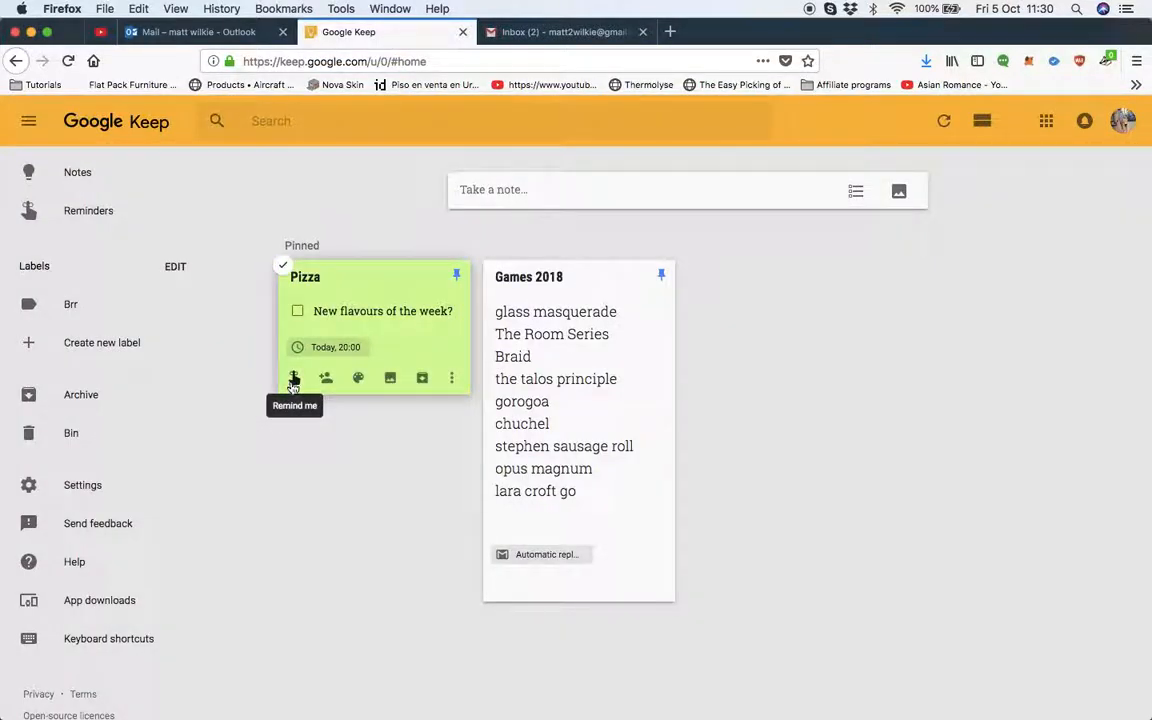
# - Set the Pizza note's reminder on 5 Oct 2018 to Evening, 18:00, and save it
pyautogui.click(294, 379)
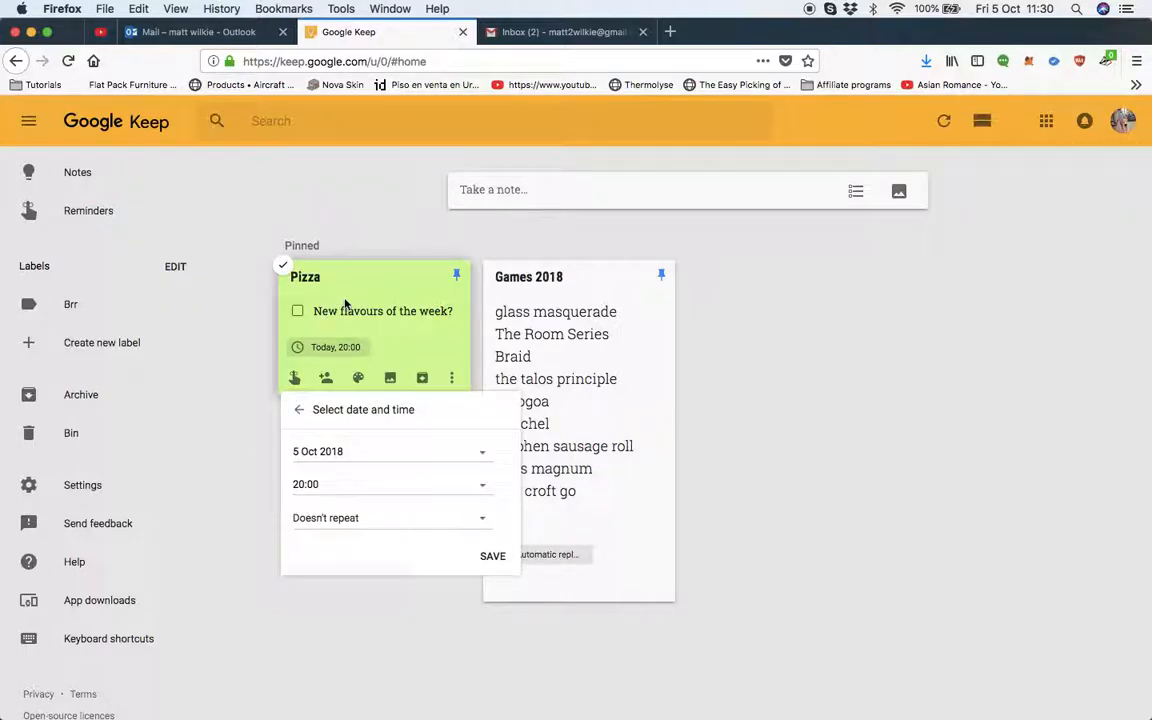
pyautogui.click(412, 493)
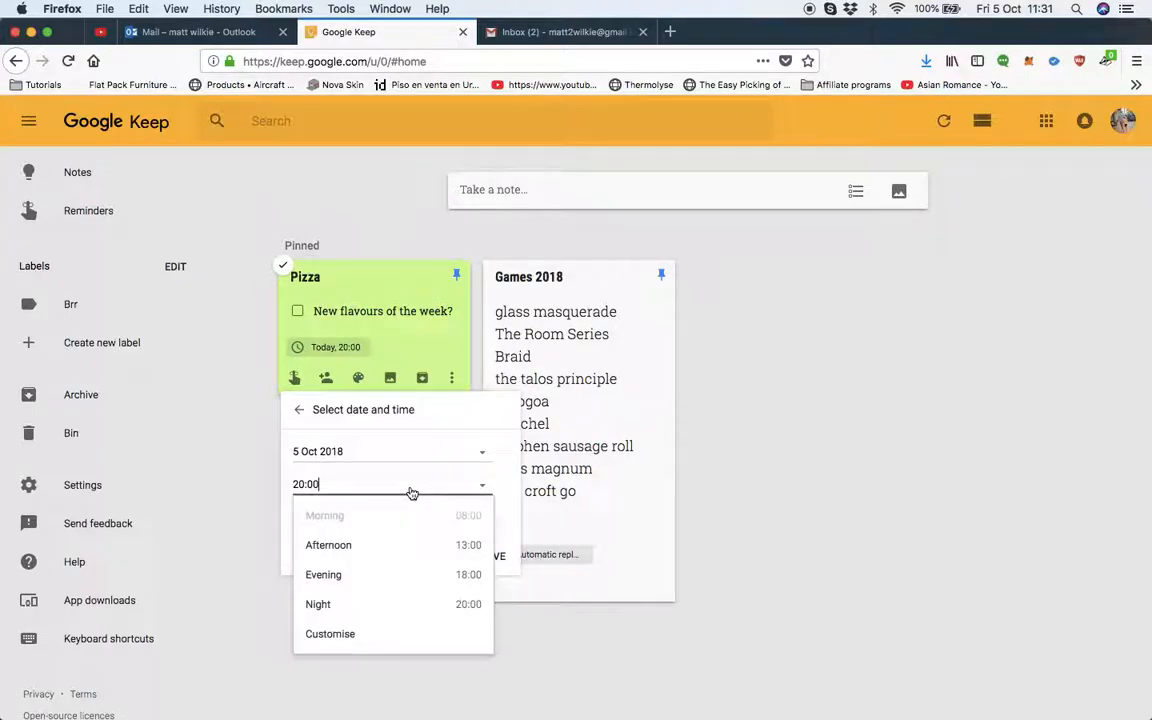
pyautogui.click(376, 613)
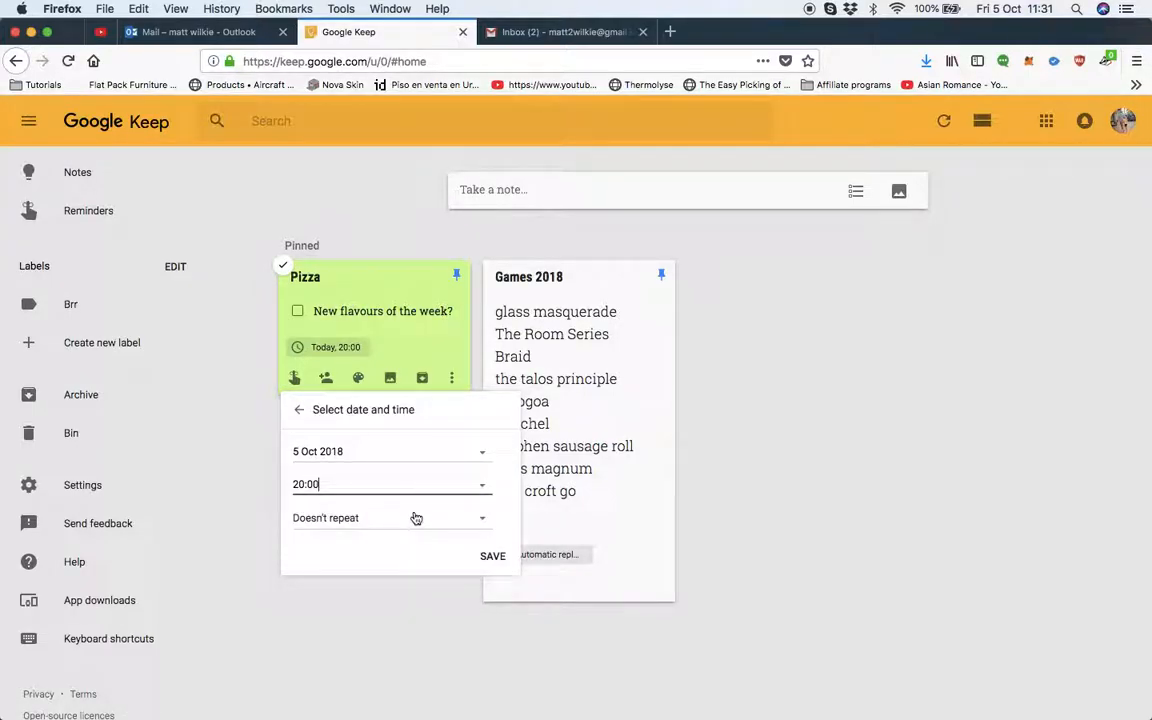
pyautogui.click(418, 494)
pyautogui.click(410, 575)
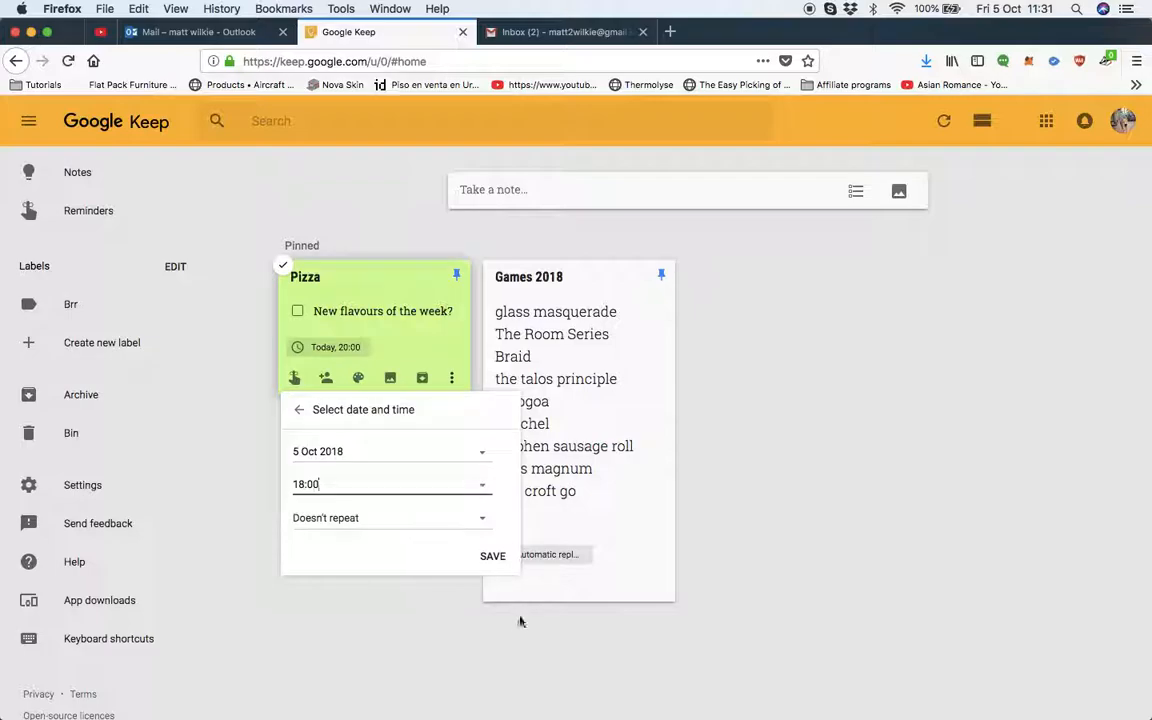
pyautogui.click(492, 556)
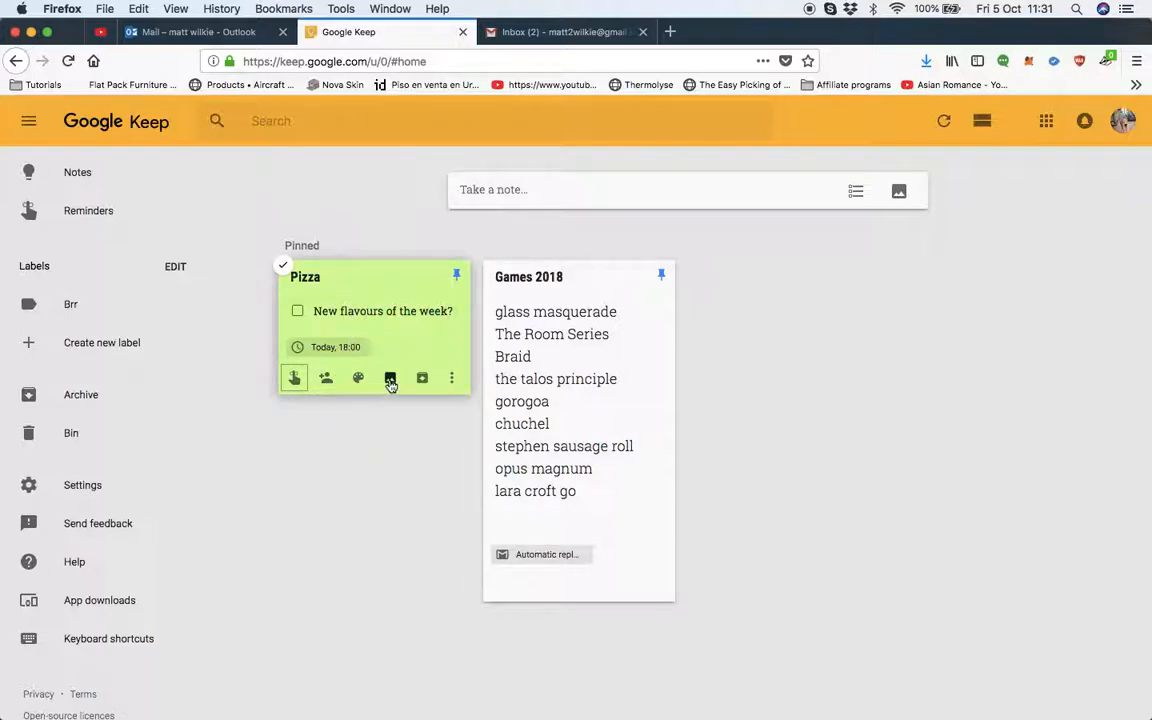
# - Make a copy of the Pizza note and pin the copy
pyautogui.click(451, 378)
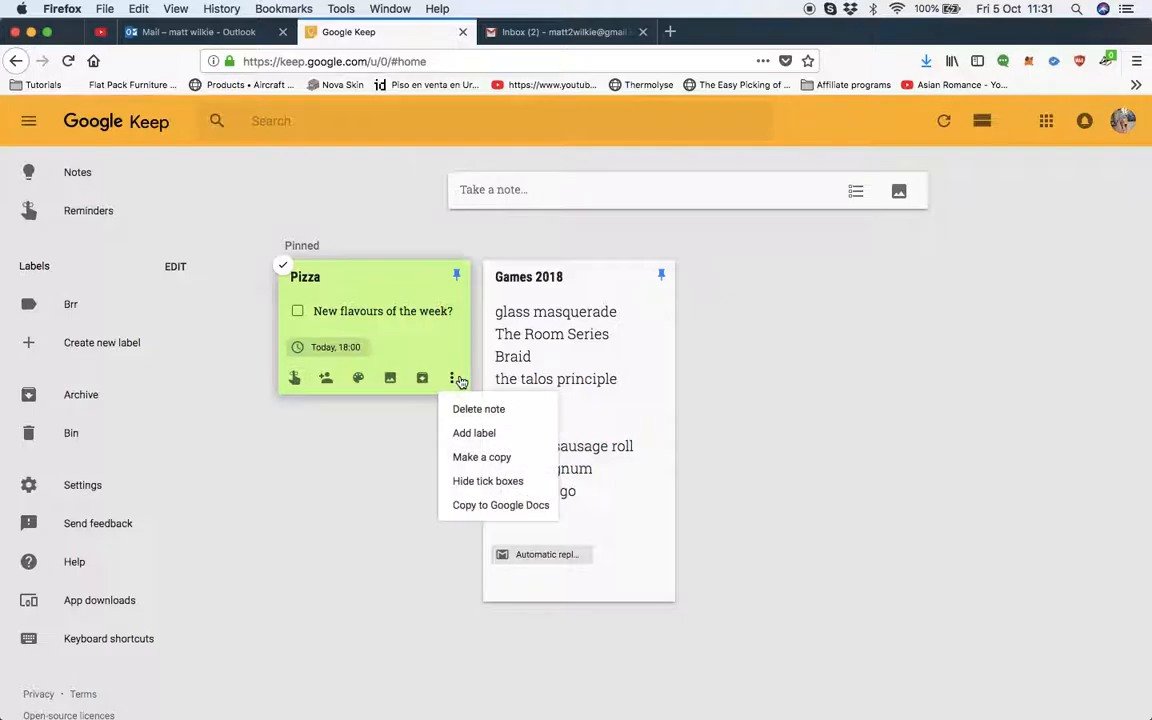
pyautogui.click(508, 458)
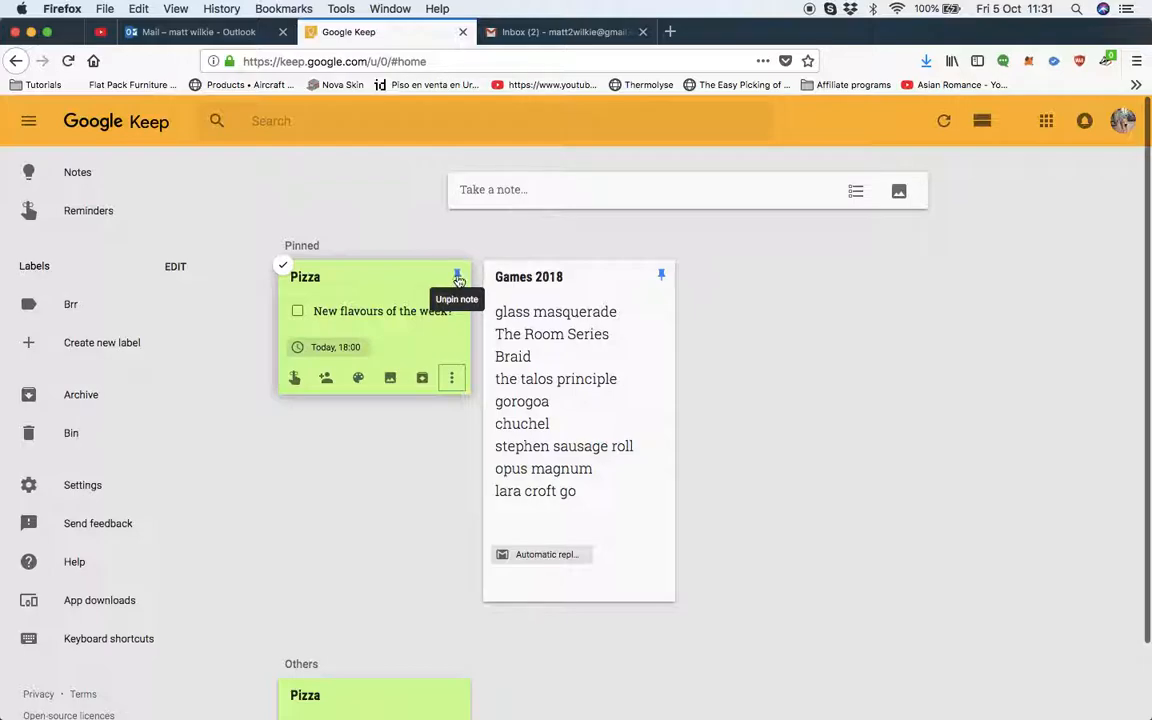
pyautogui.click(459, 695)
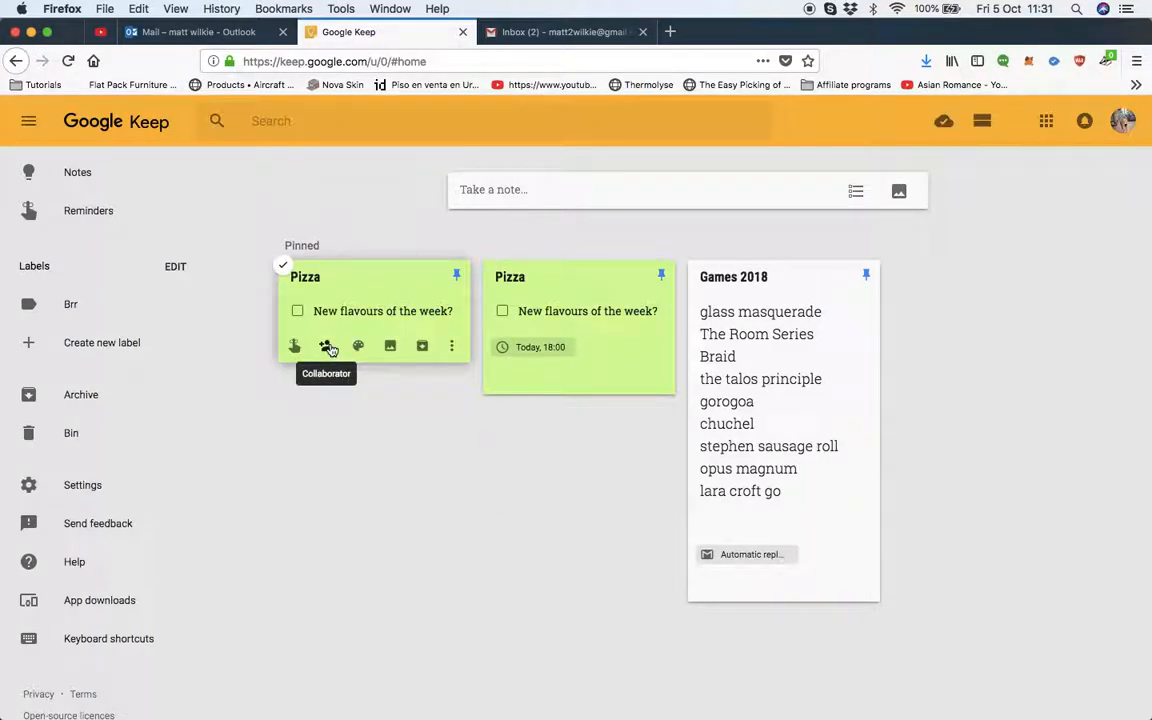
# - Change the colour of the copied Pizza note without a reminder to teal
pyautogui.moveTo(358, 346)
pyautogui.click(386, 290)
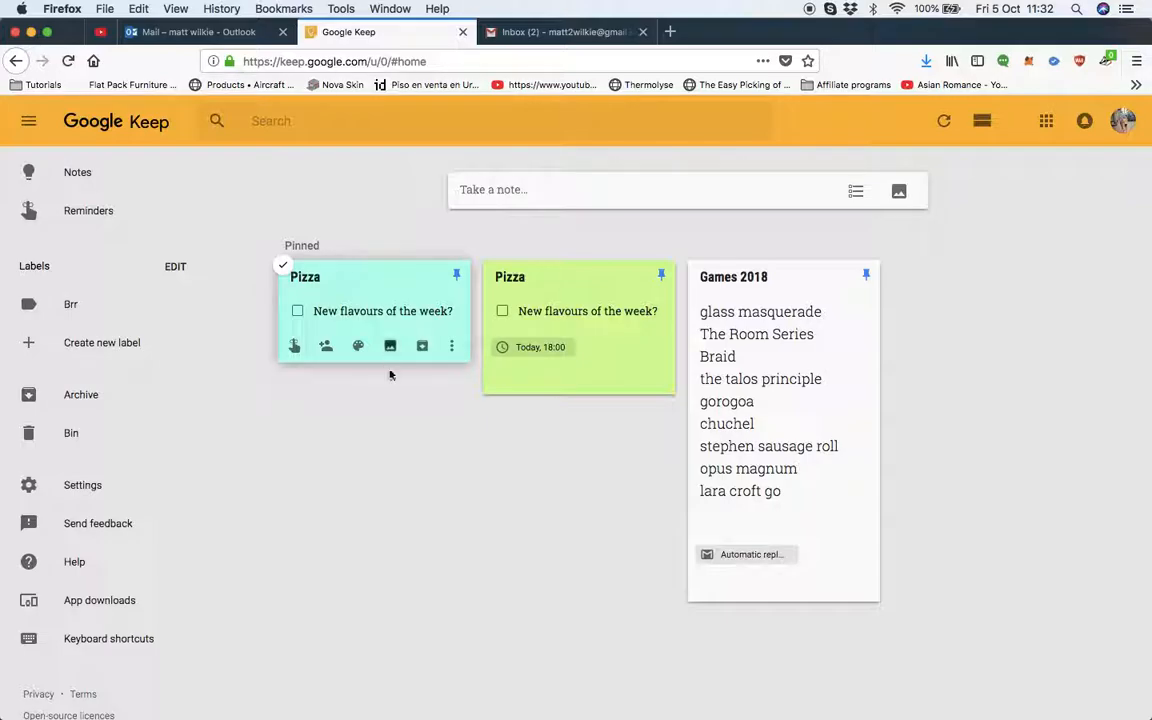
# - Create a new label with a person's first name and apply it to the teal Pizza note
pyautogui.click(452, 346)
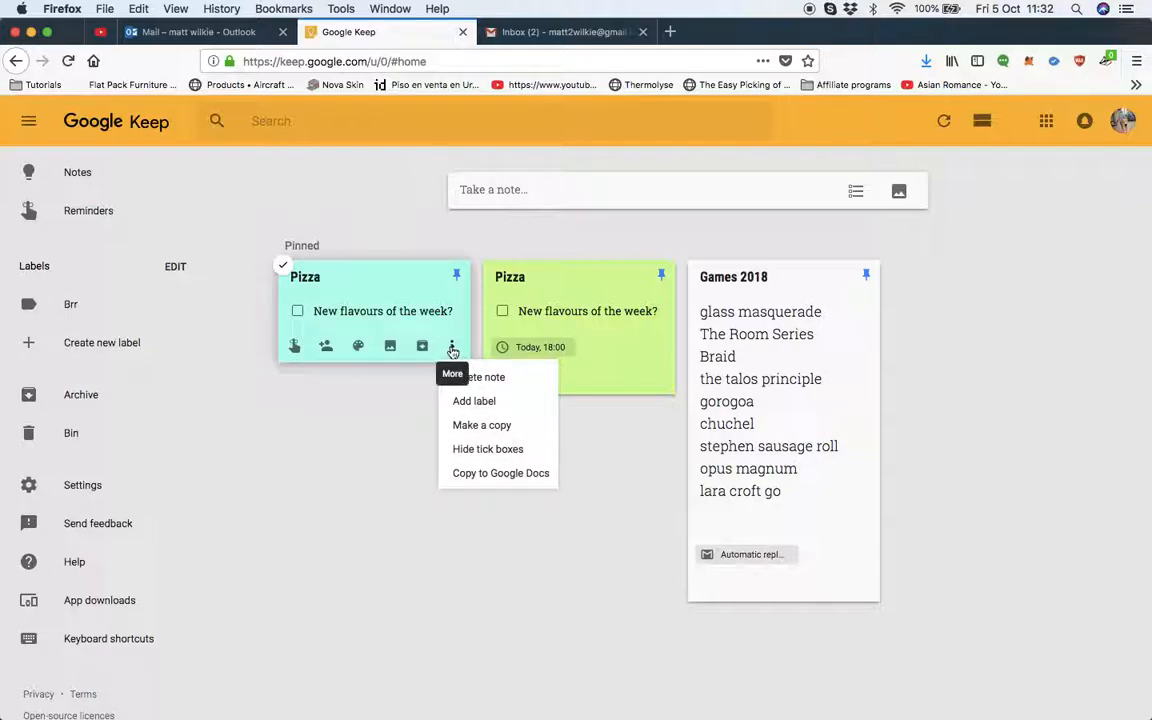
pyautogui.click(475, 403)
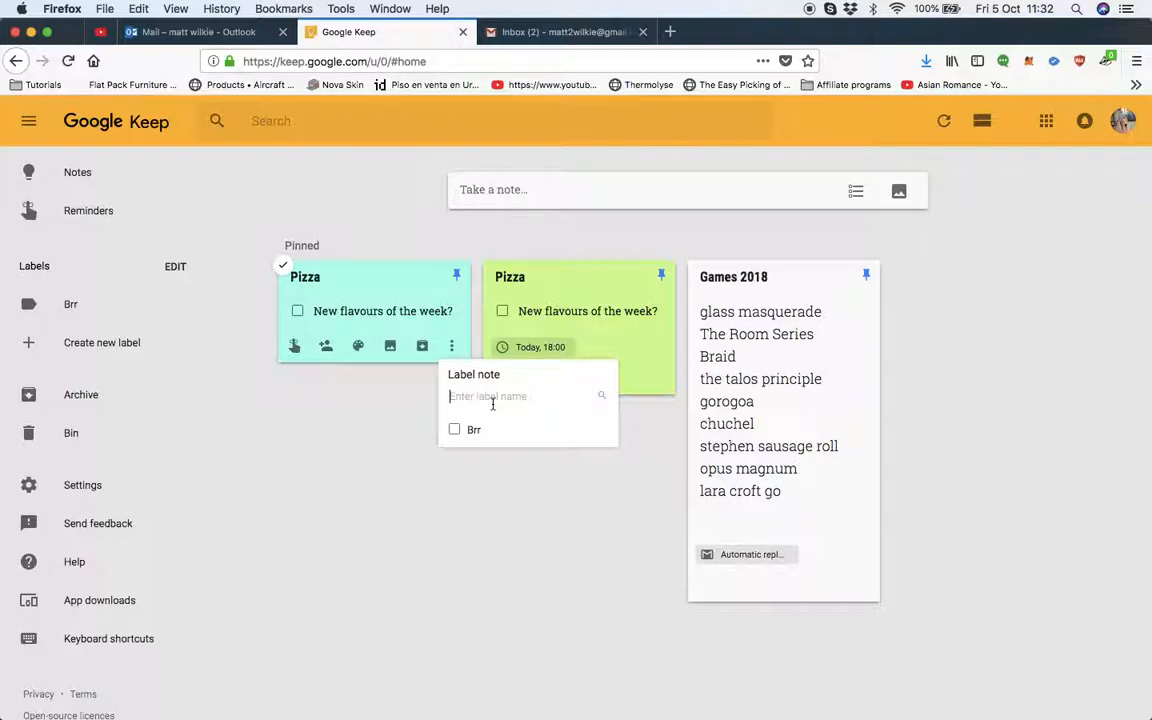
pyautogui.write('nicole')
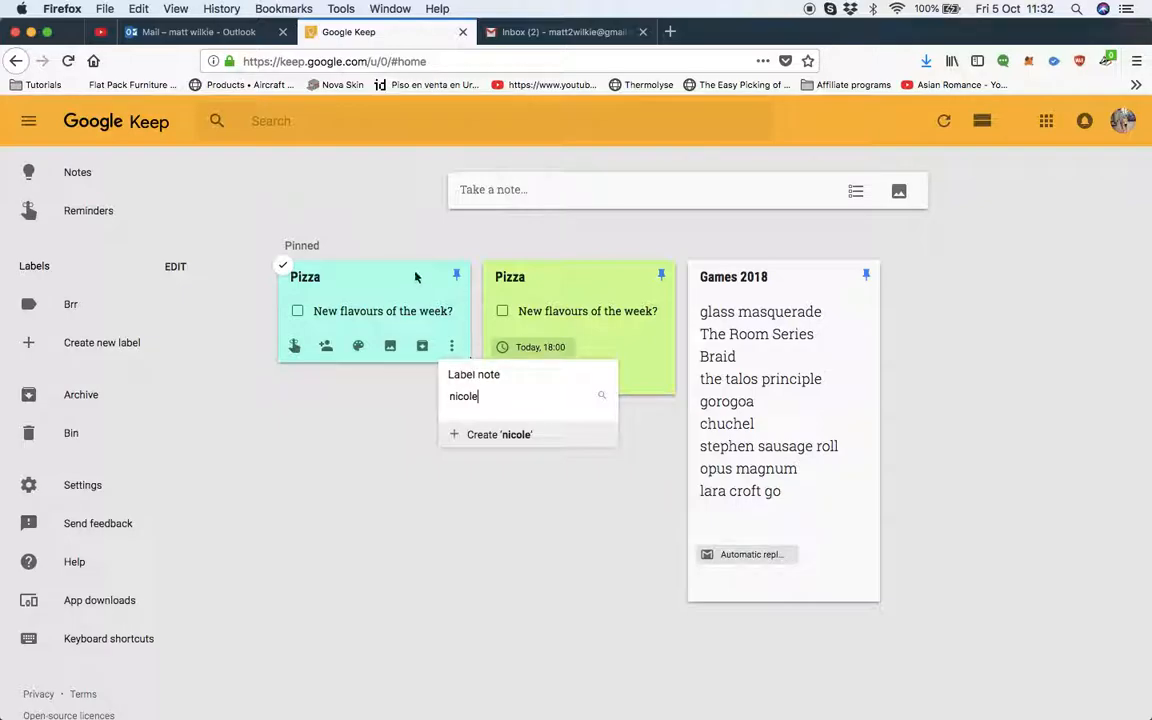
pyautogui.click(500, 433)
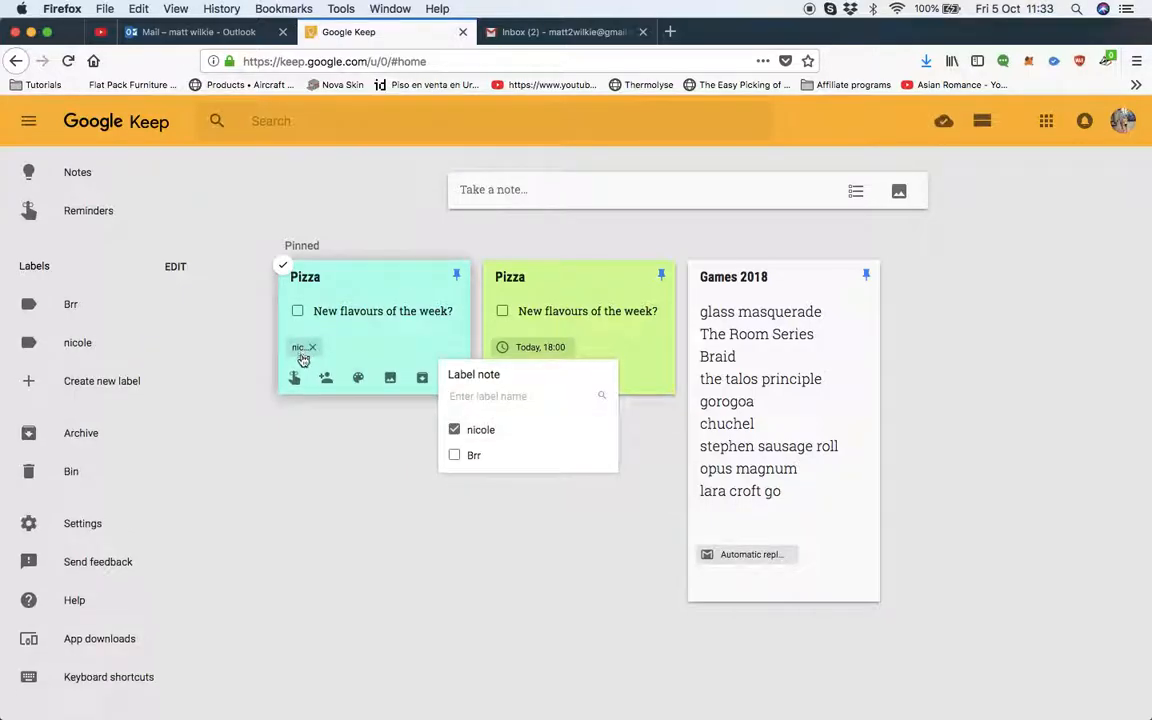
pyautogui.click(321, 450)
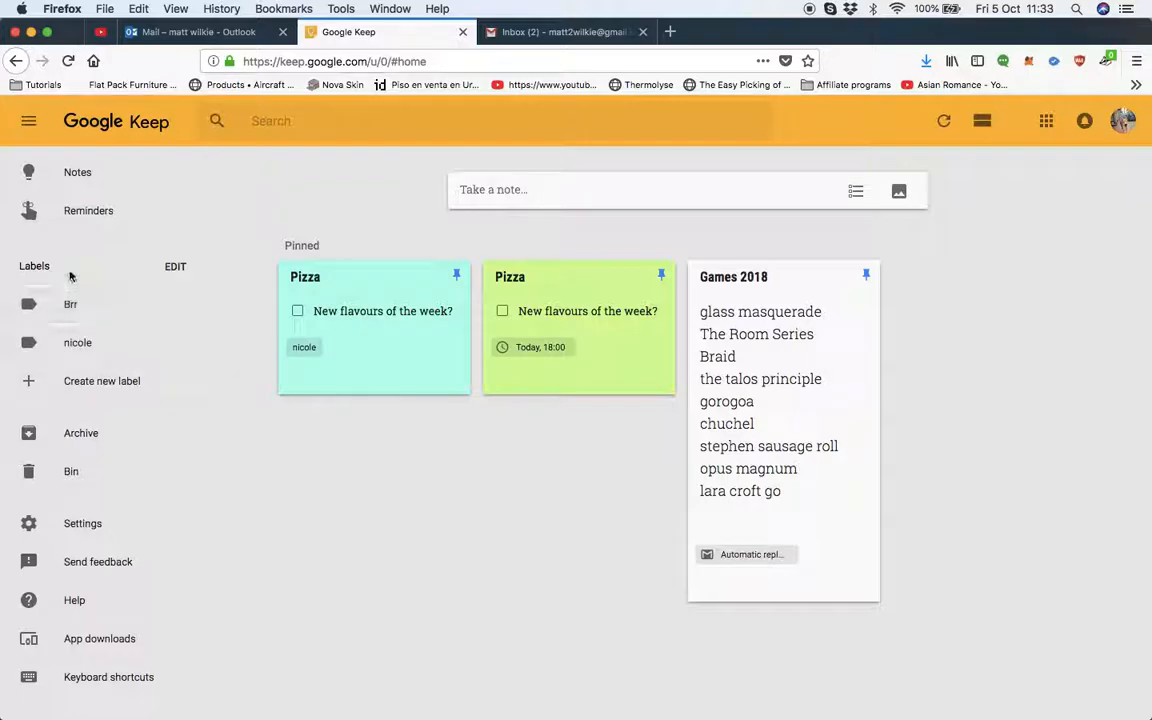
# - View the notes under the newly created label, look at the search filters, and return to all notes
pyautogui.click(84, 348)
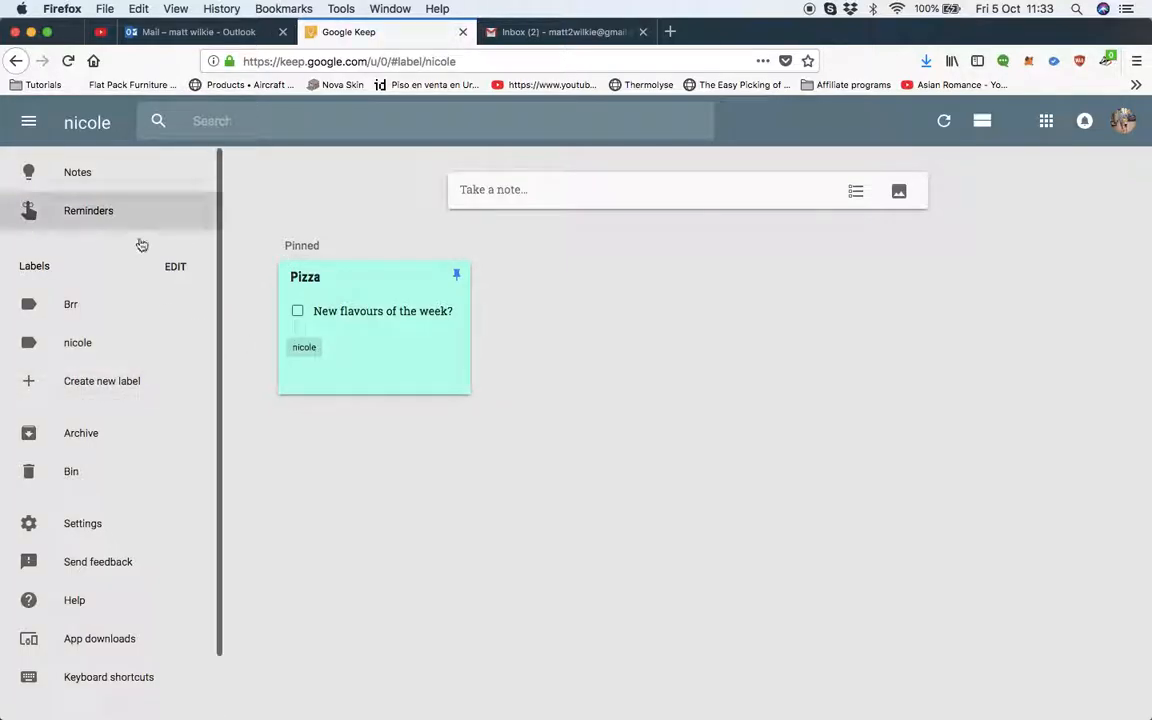
pyautogui.click(201, 121)
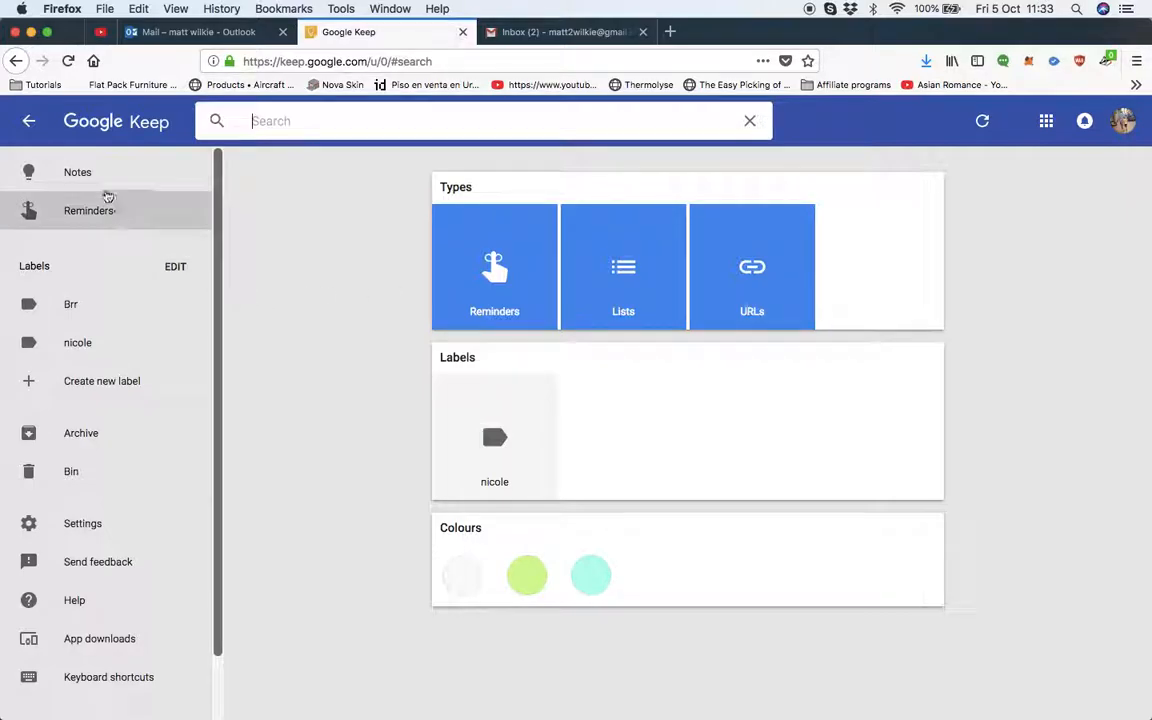
pyautogui.click(93, 177)
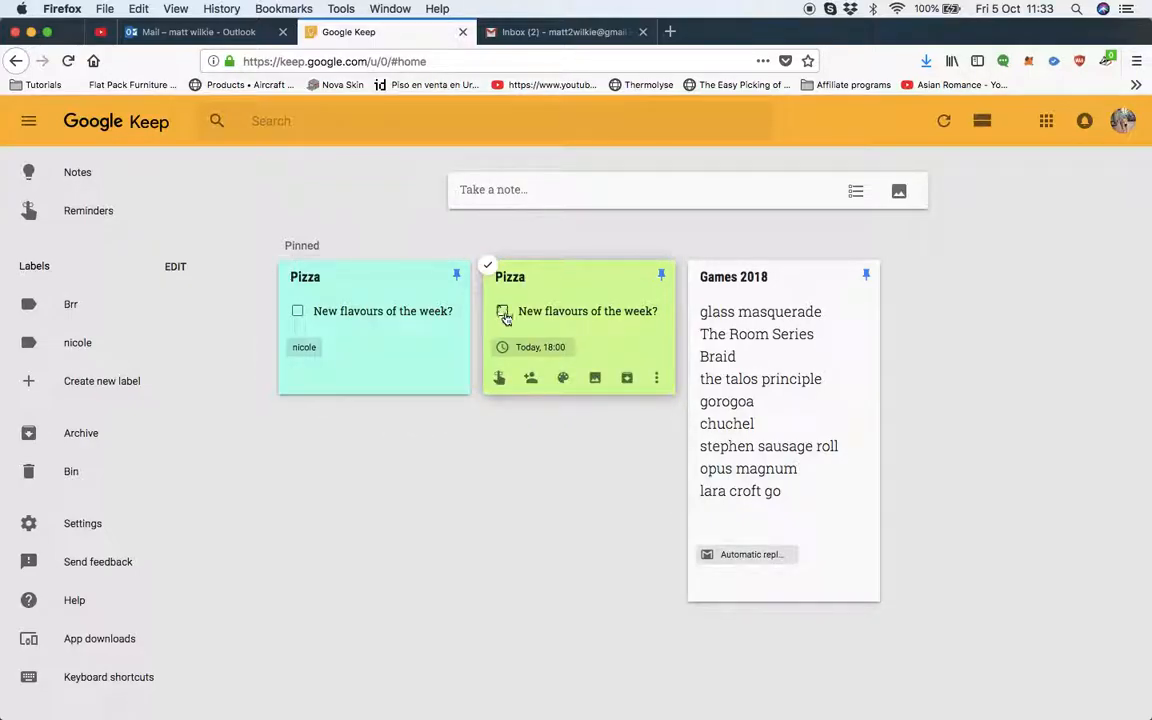
# - Start a new note titled "Shopping list" and turn it into a list with tick boxes
pyautogui.click(688, 195)
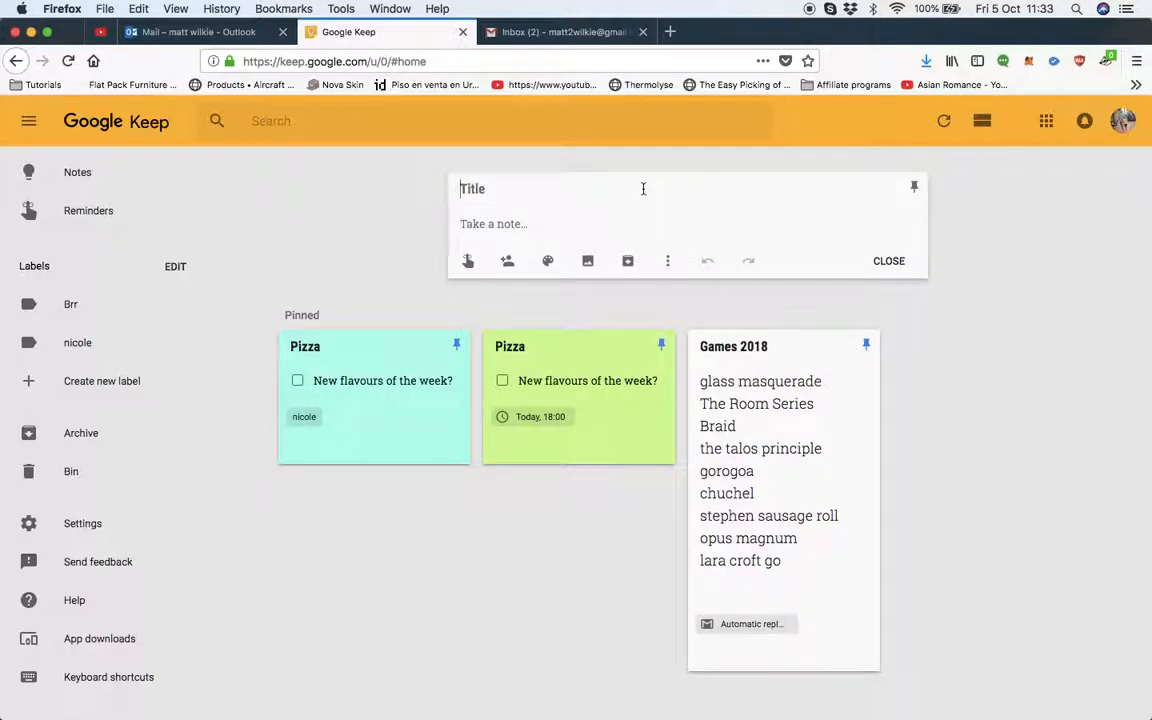
pyautogui.click(643, 188)
pyautogui.write('Shopping list')
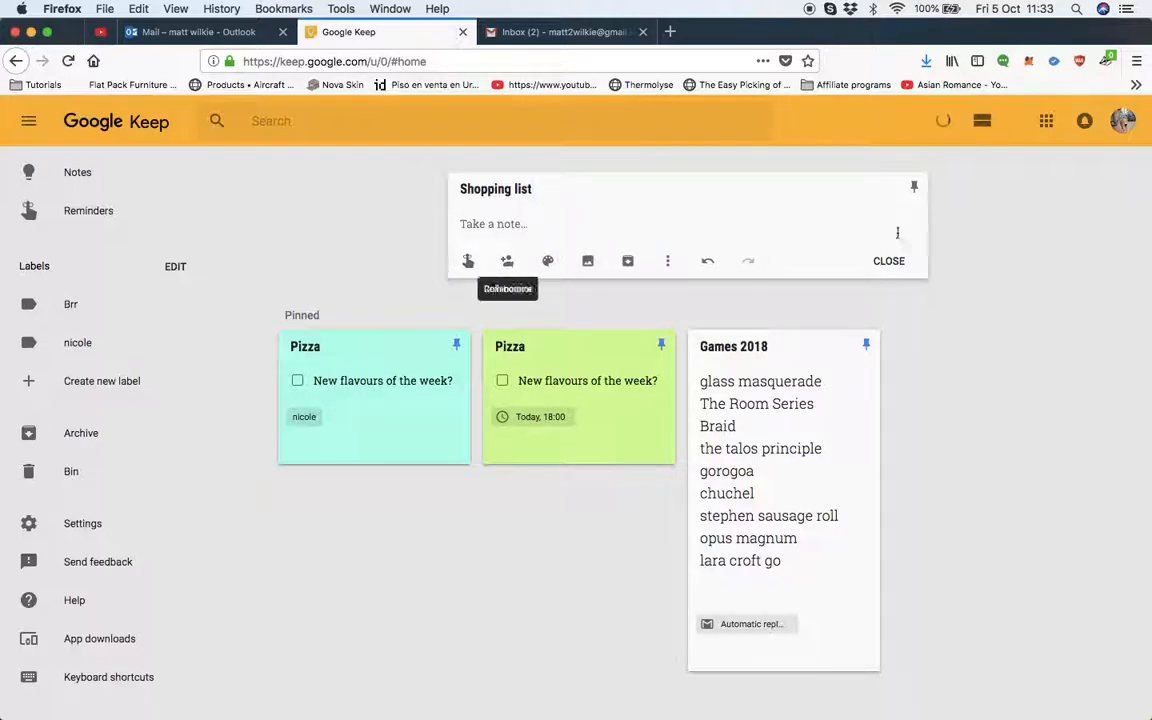
pyautogui.click(665, 259)
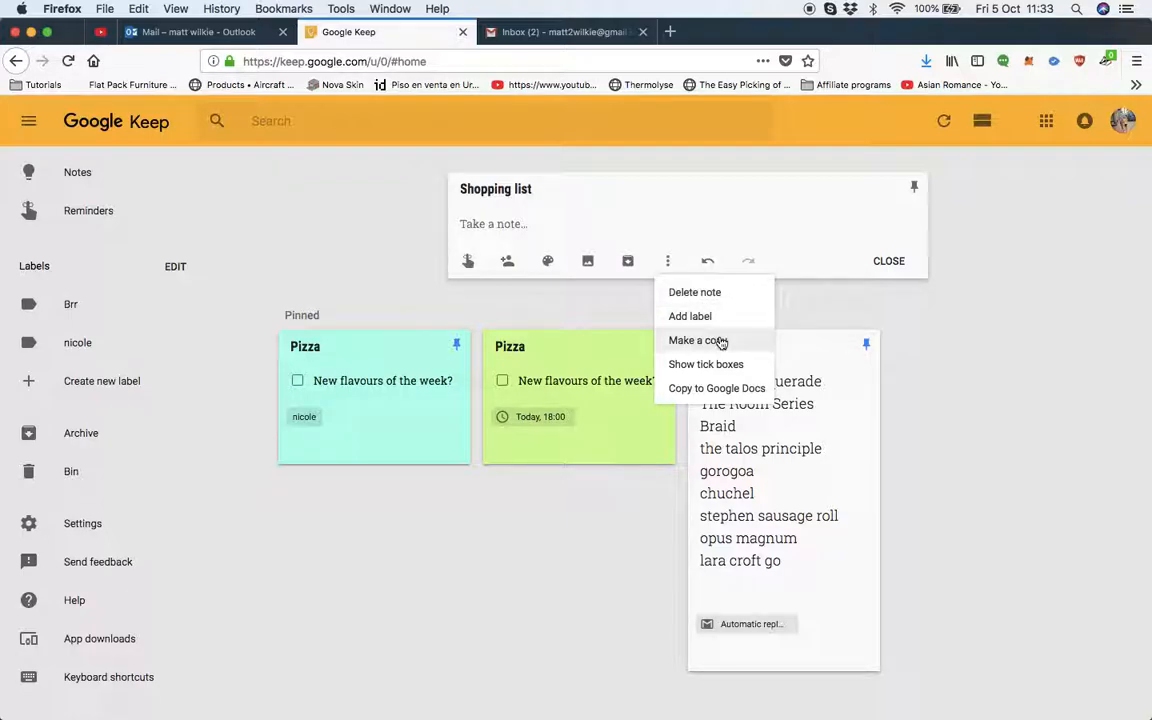
pyautogui.click(688, 366)
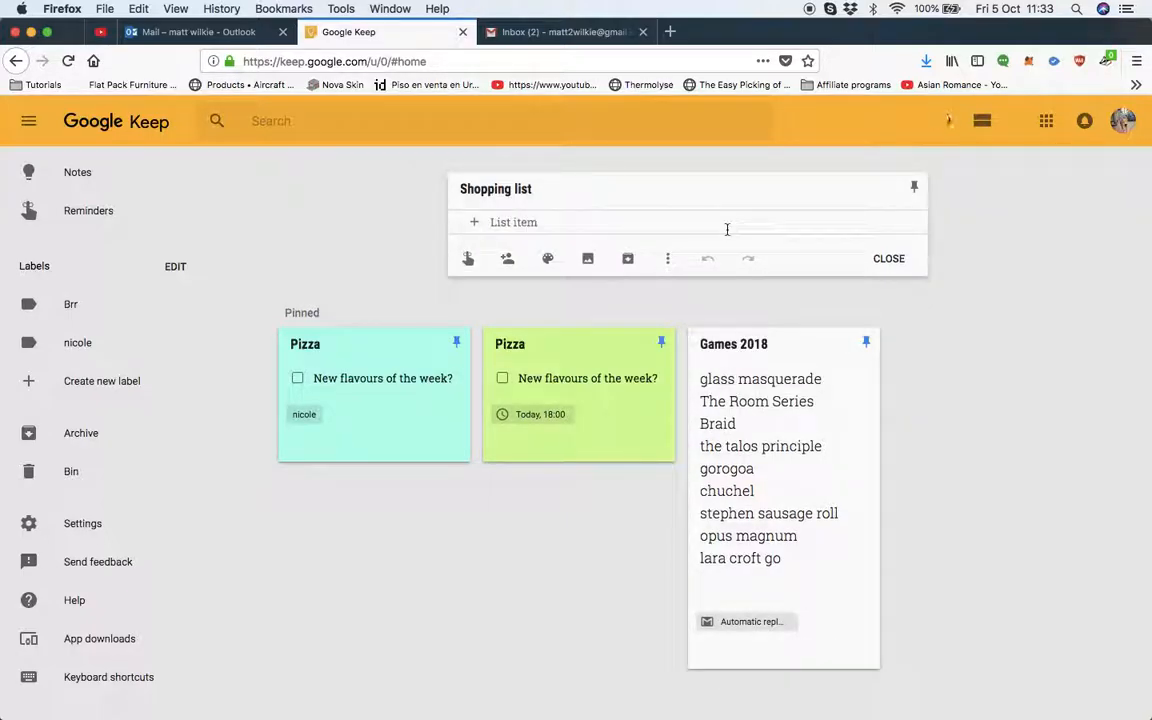
# - Add the items Vegetables, Pizza and Curry to the Shopping list note
pyautogui.write('Vegetables')
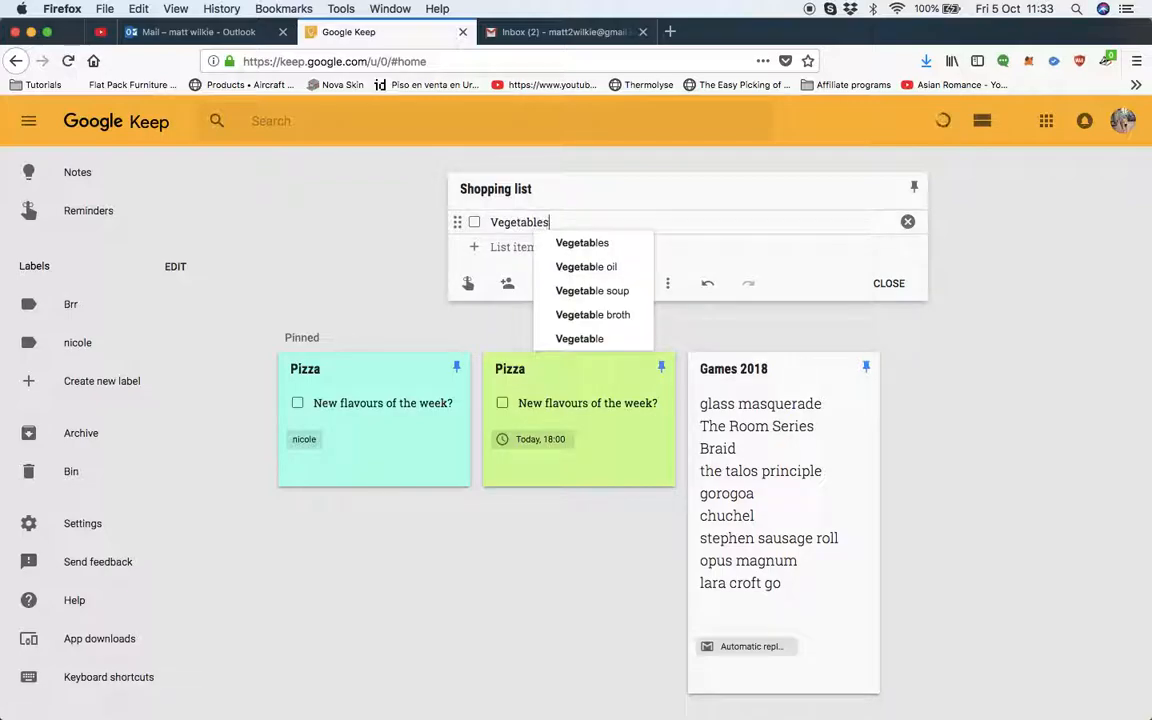
pyautogui.press('Return')
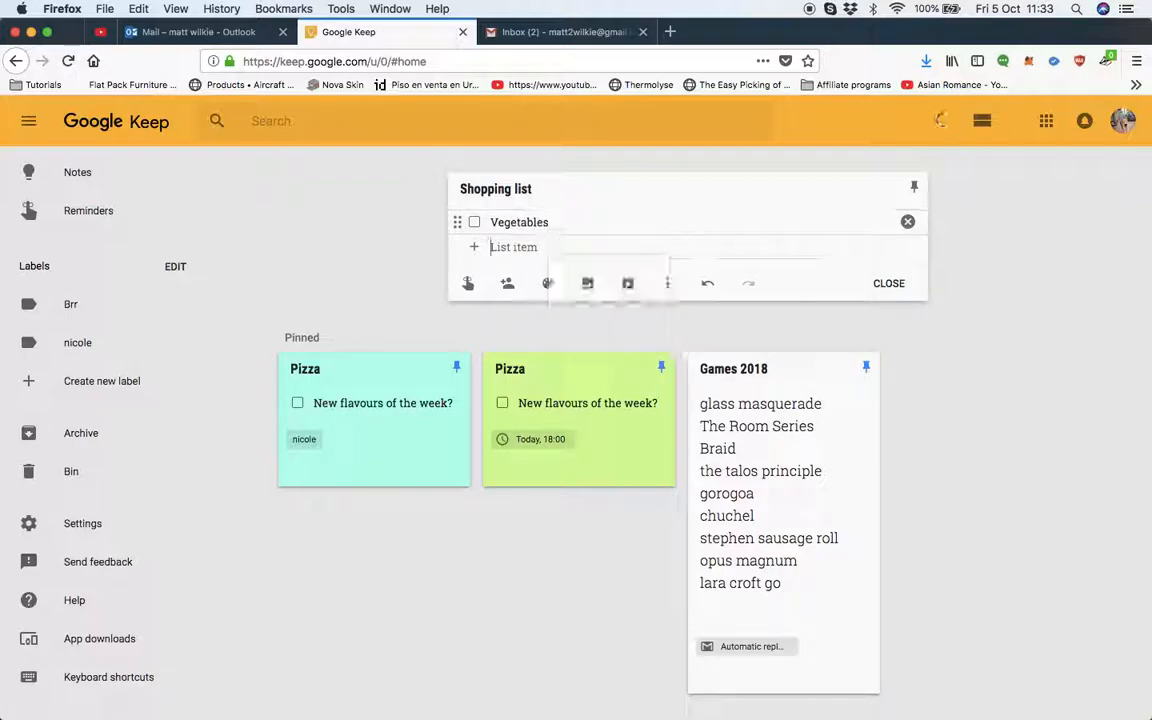
pyautogui.write('Pizza')
pyautogui.press('Return')
pyautogui.write('Curry')
pyautogui.press('Return')
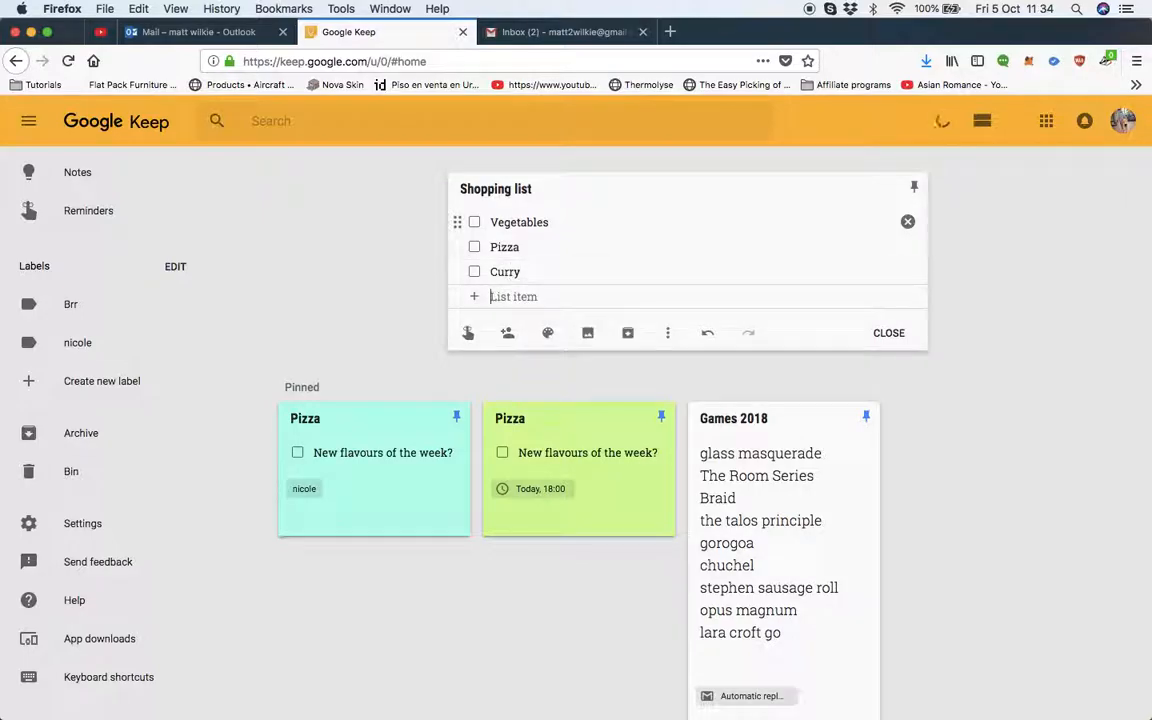
# - Tick off Vegetables and Pizza as completed in the Shopping list note
pyautogui.click(475, 223)
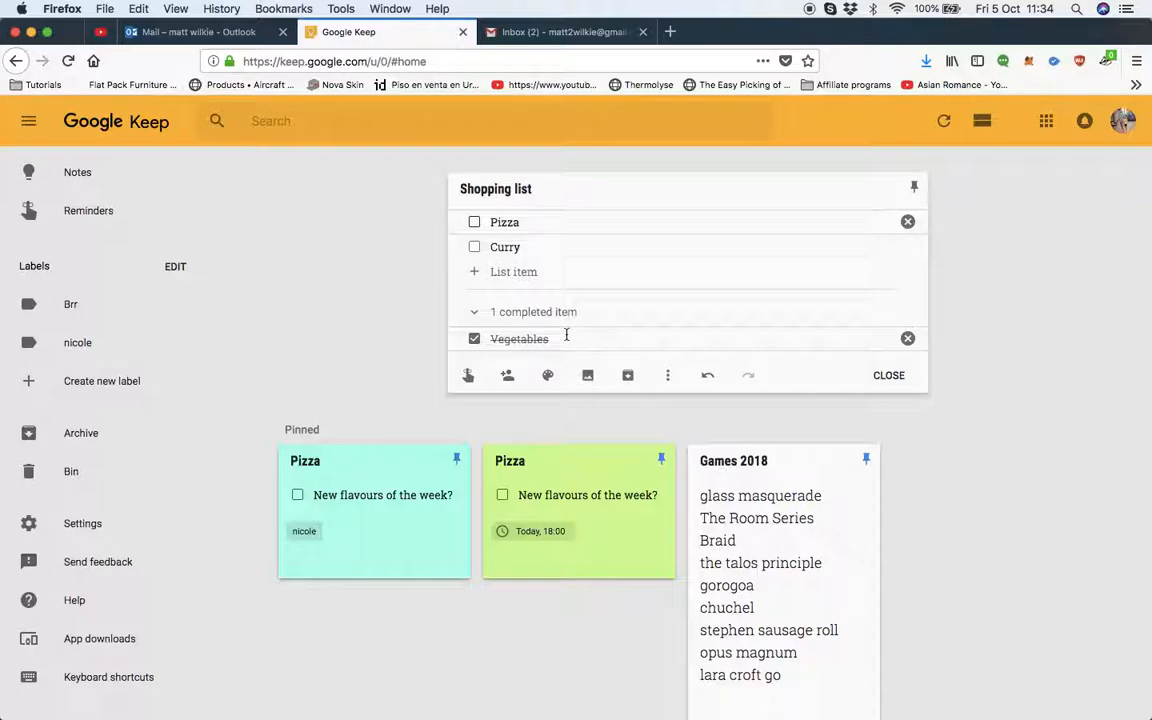
pyautogui.click(474, 222)
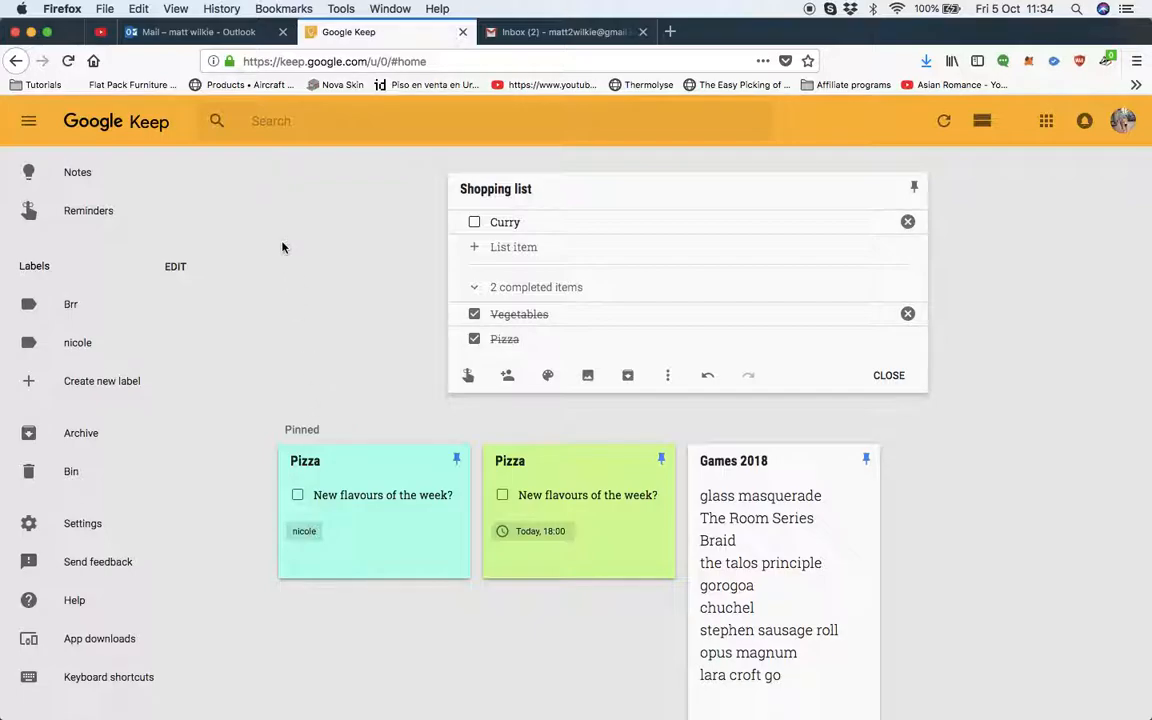
# - Close the Shopping list note and bring it into view among the other notes
pyautogui.click(267, 262)
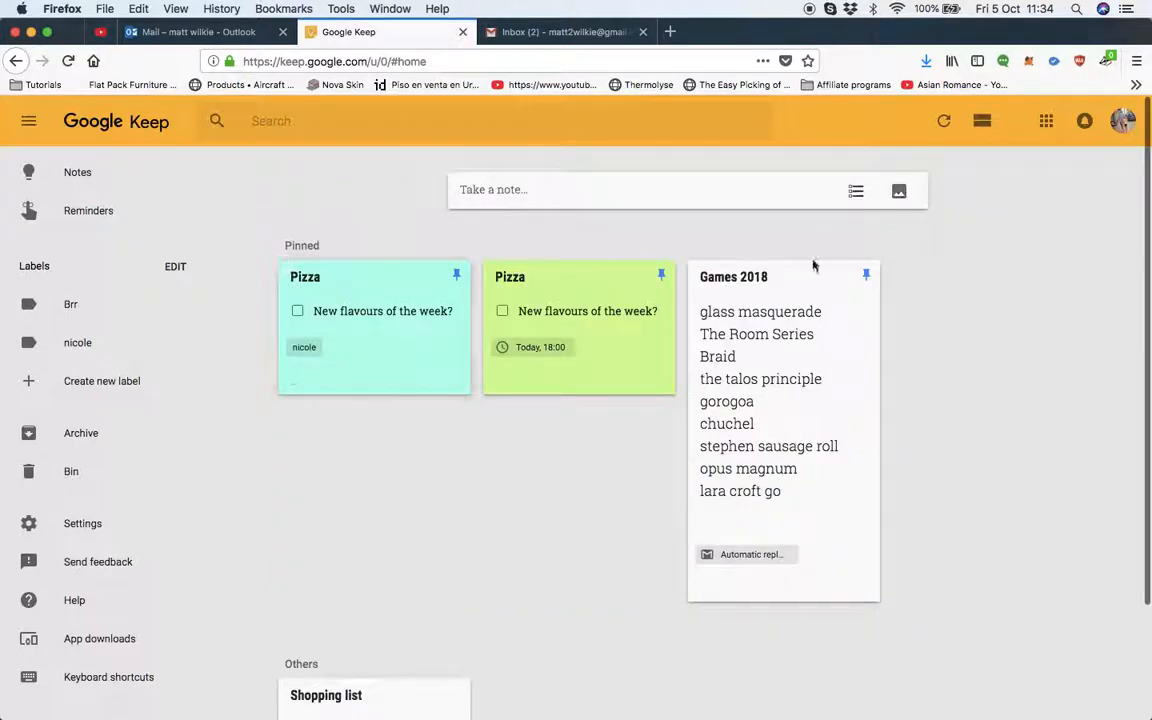
pyautogui.scroll(-1, 661, 512)
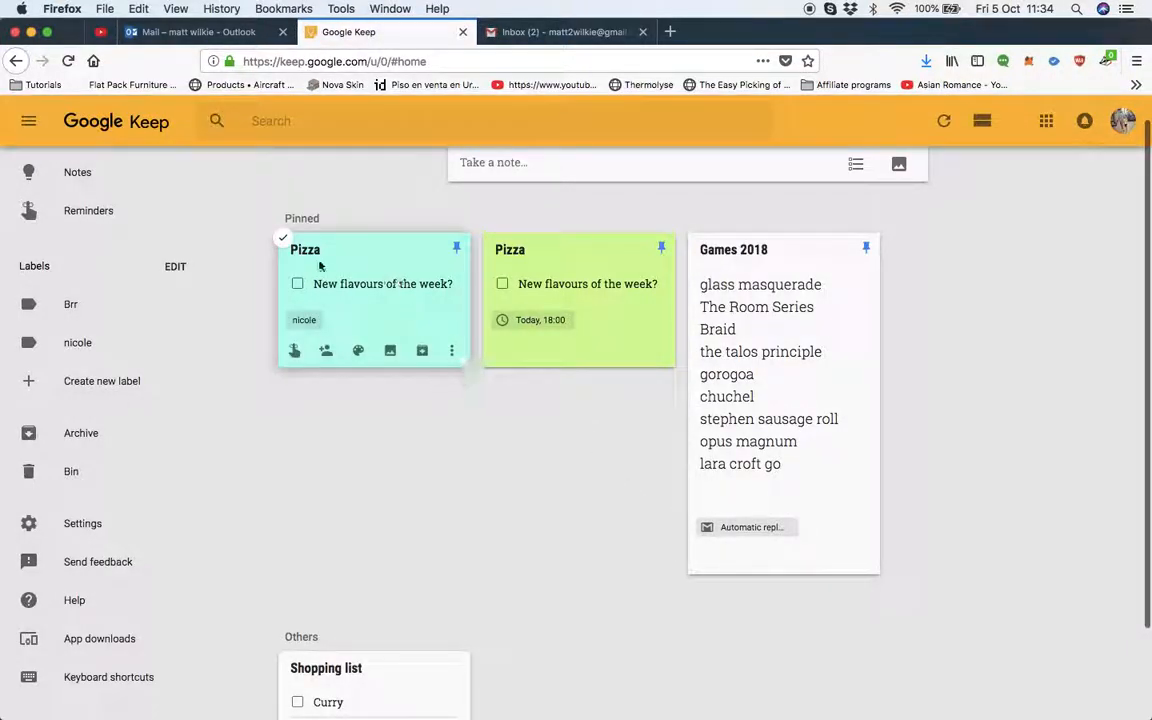
# - Archive the turquoise Pizza note, and undo the archiving
pyautogui.click(451, 350)
pyautogui.click(402, 400)
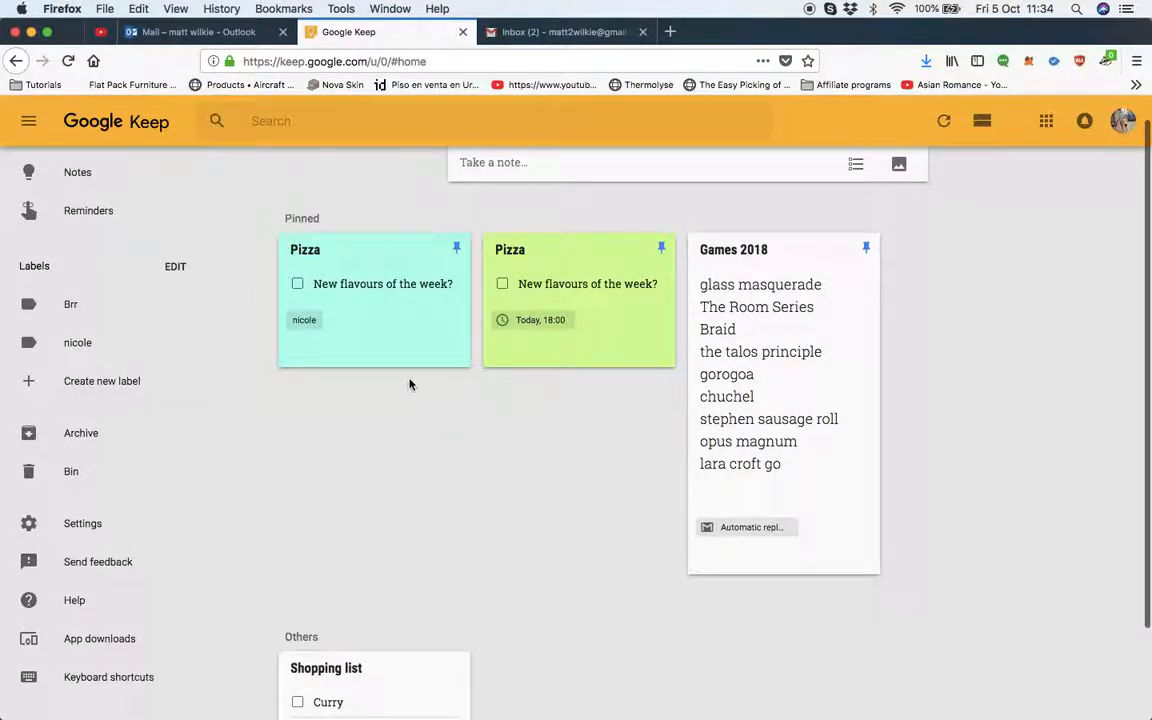
pyautogui.click(422, 351)
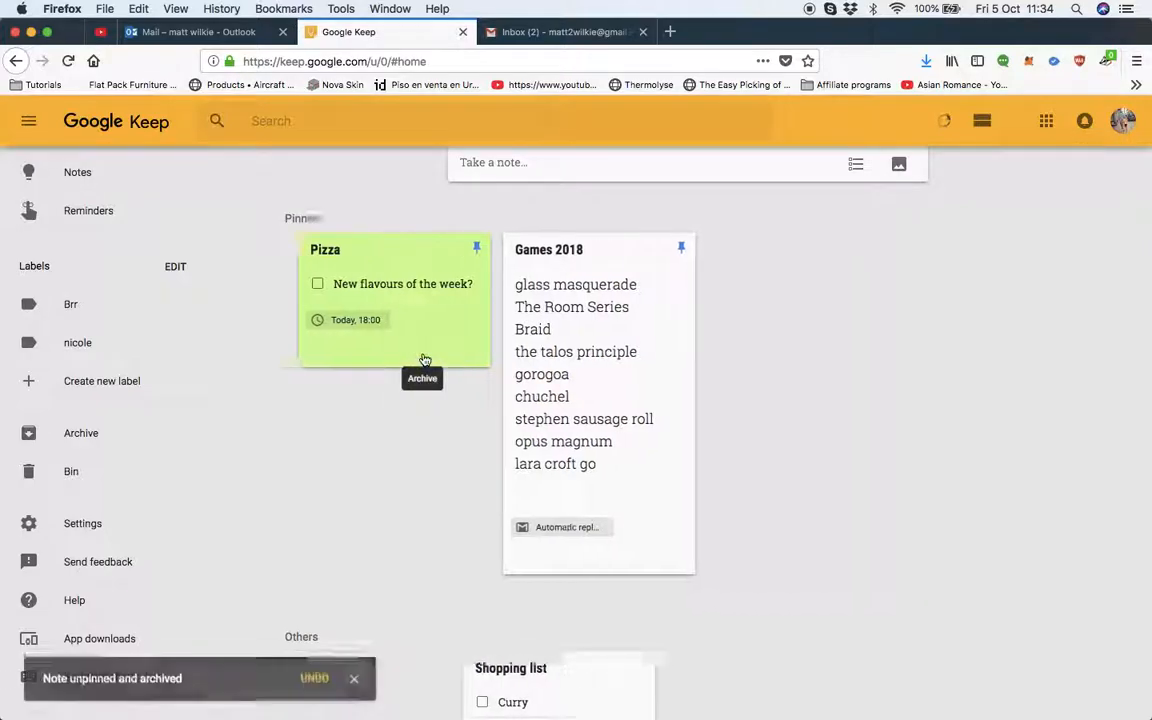
pyautogui.click(312, 676)
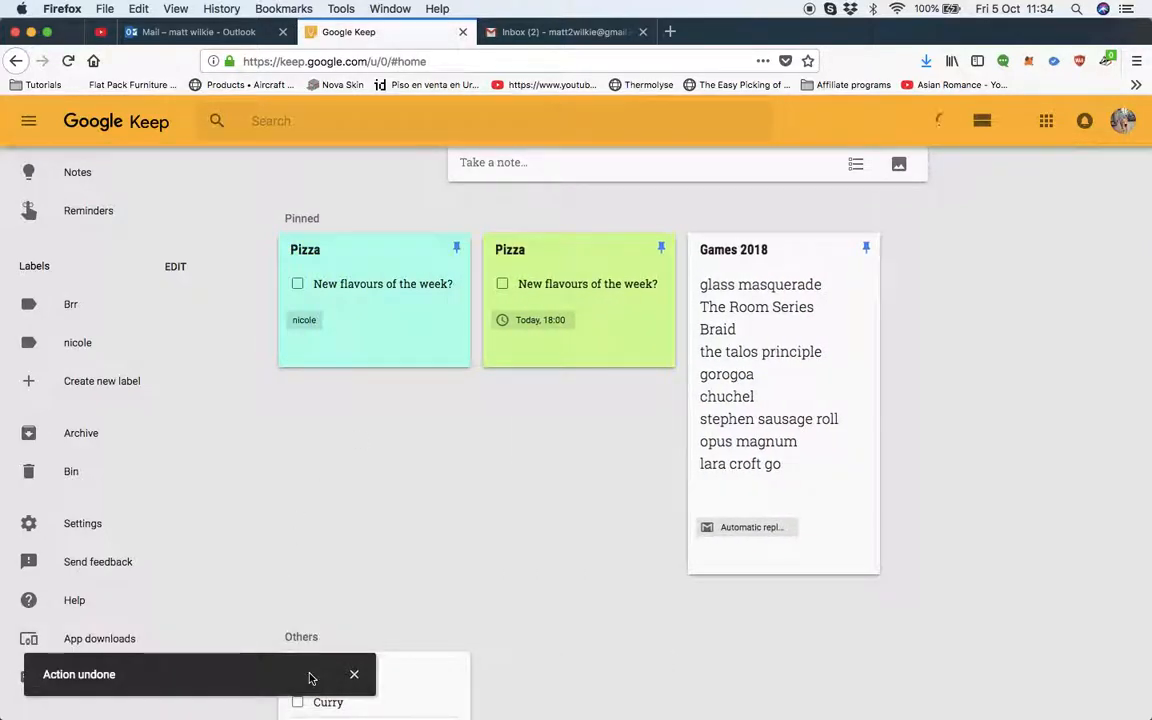
# - Delete the turquoise Pizza note, and undo the deletion
pyautogui.click(452, 352)
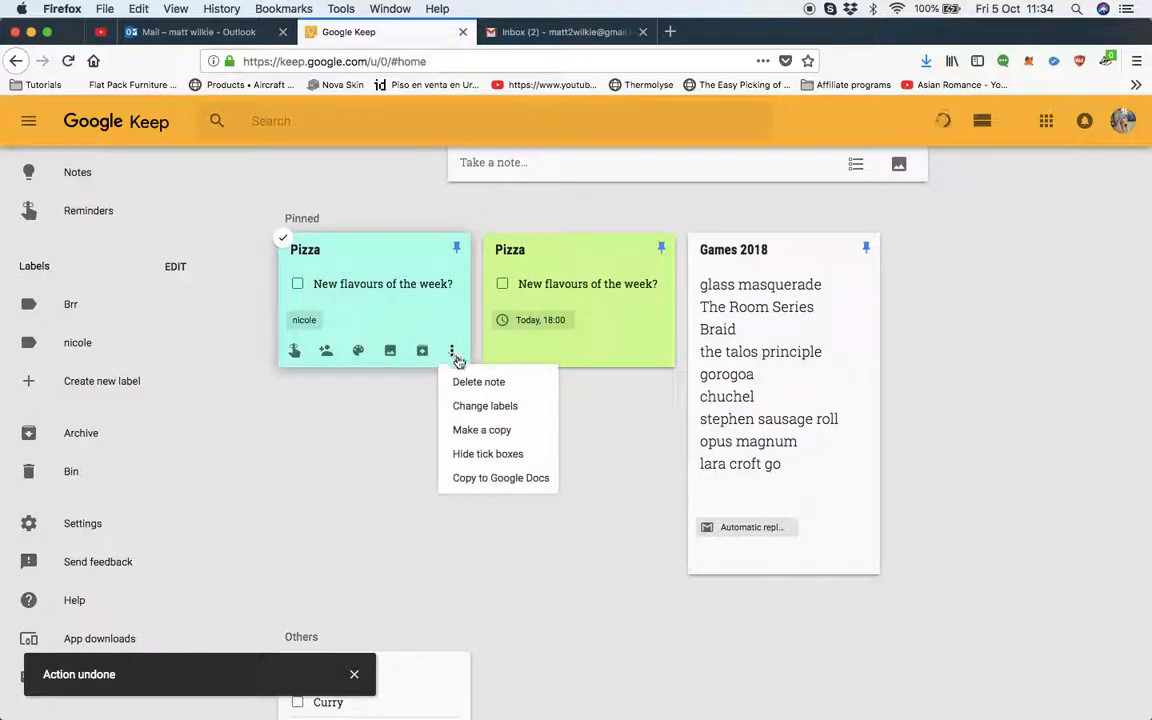
pyautogui.click(508, 386)
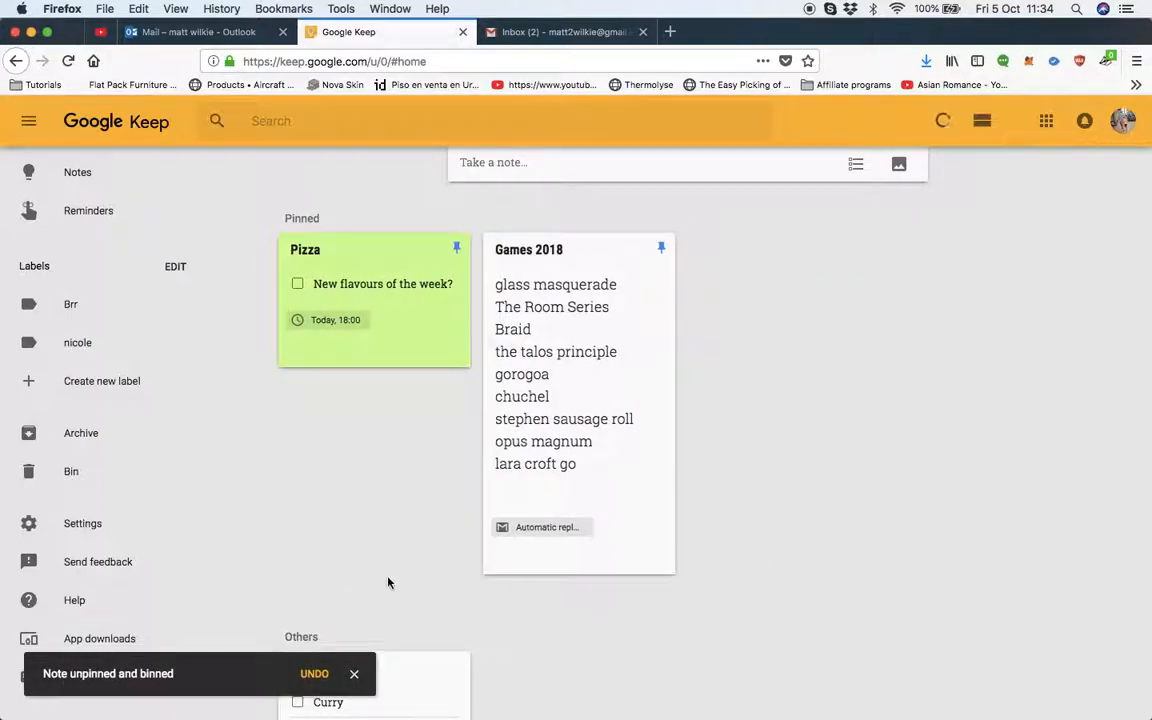
pyautogui.click(314, 675)
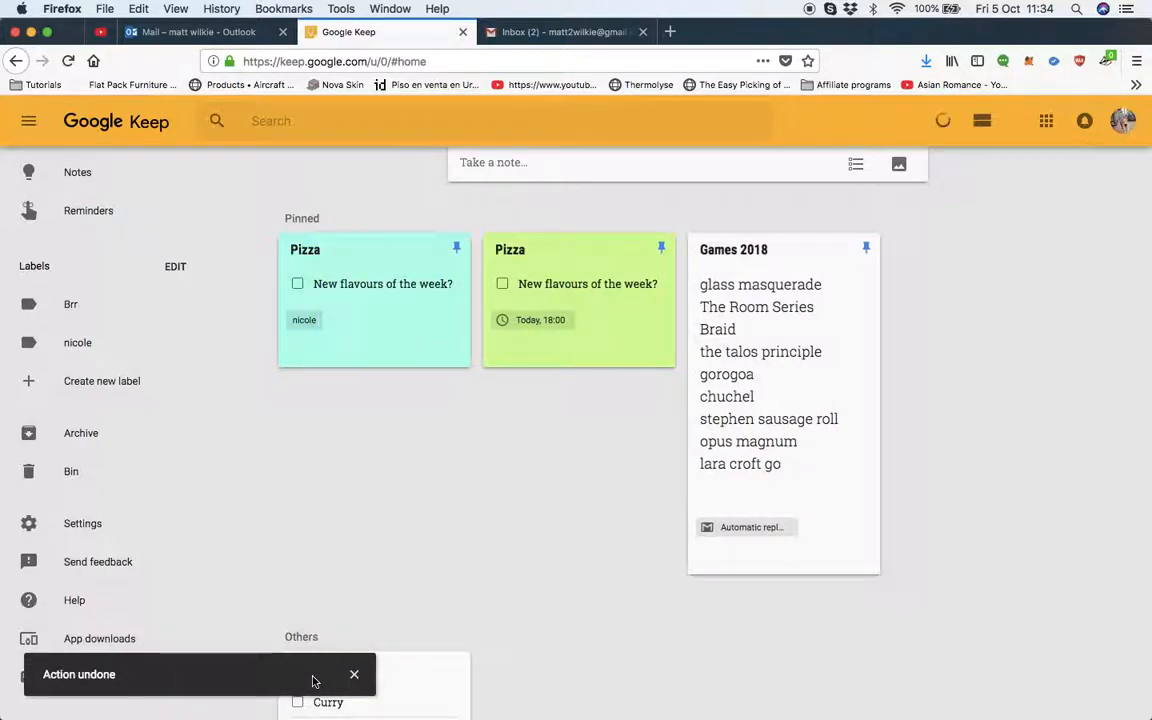